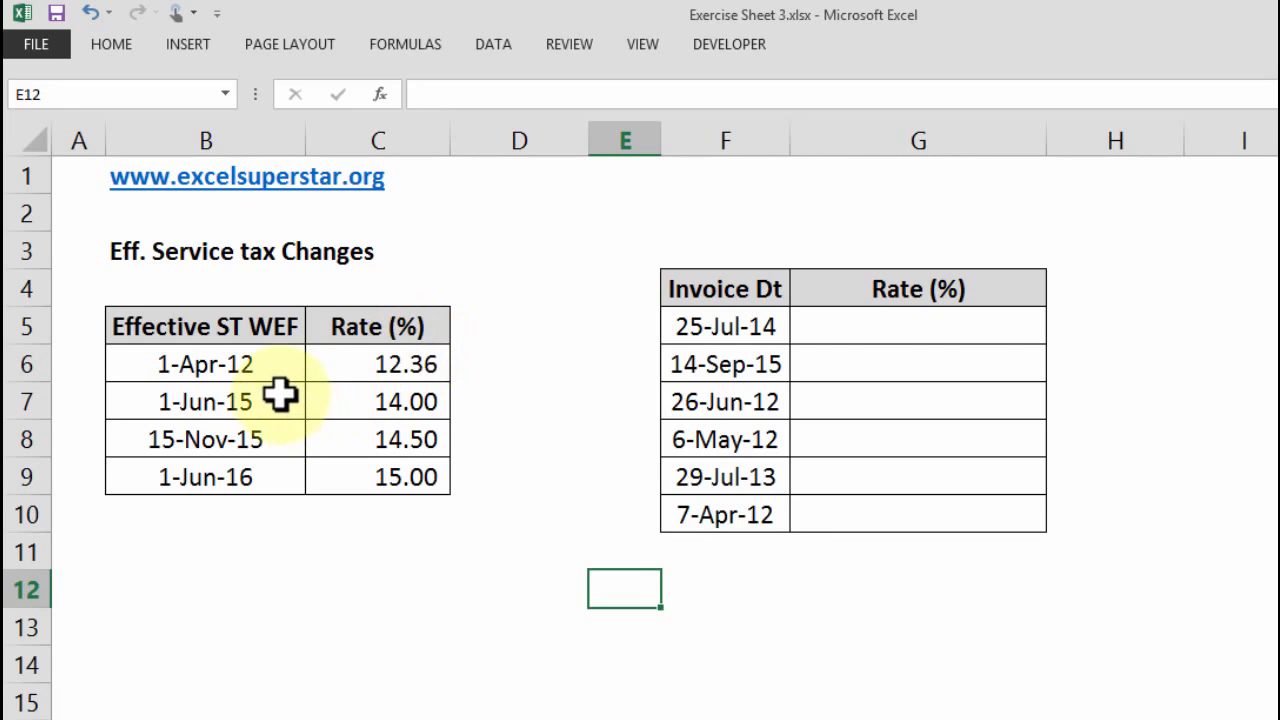
Review the effective dates and rates in the service tax table and the dates in the invoice table.
{"action": "left_click", "coordinate": [205, 400]}
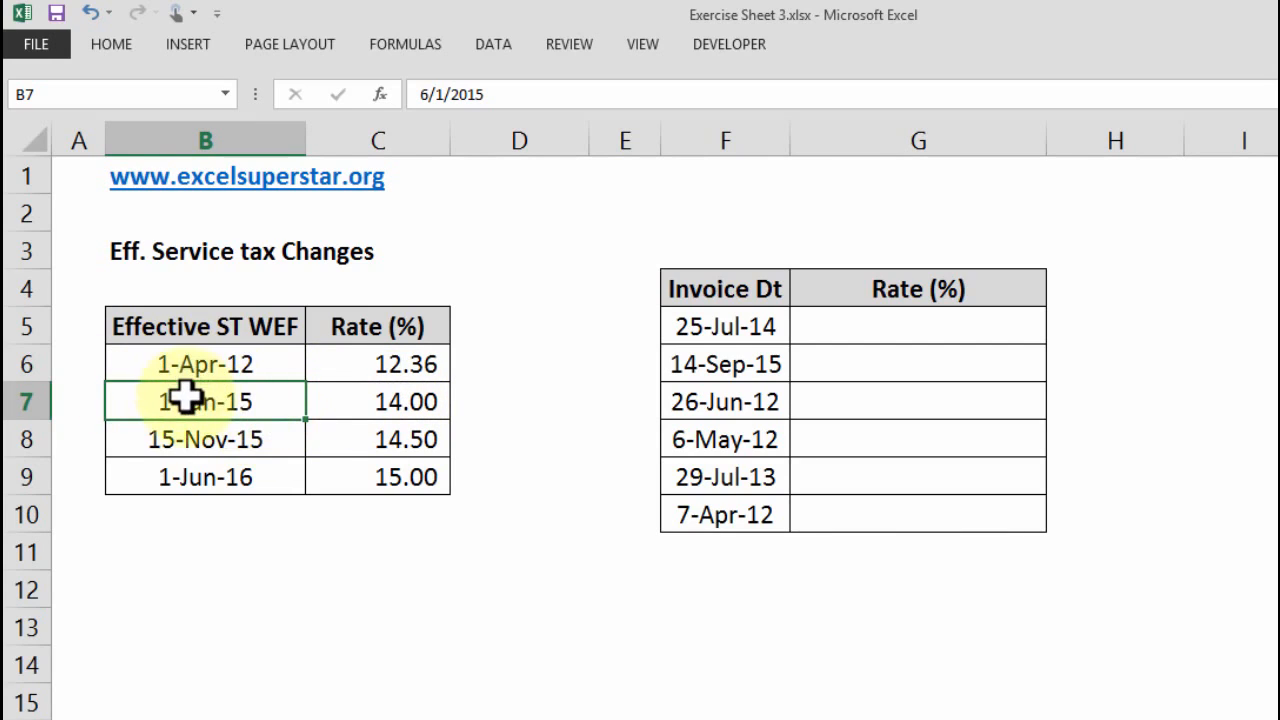
{"action": "left_click", "coordinate": [416, 396]}
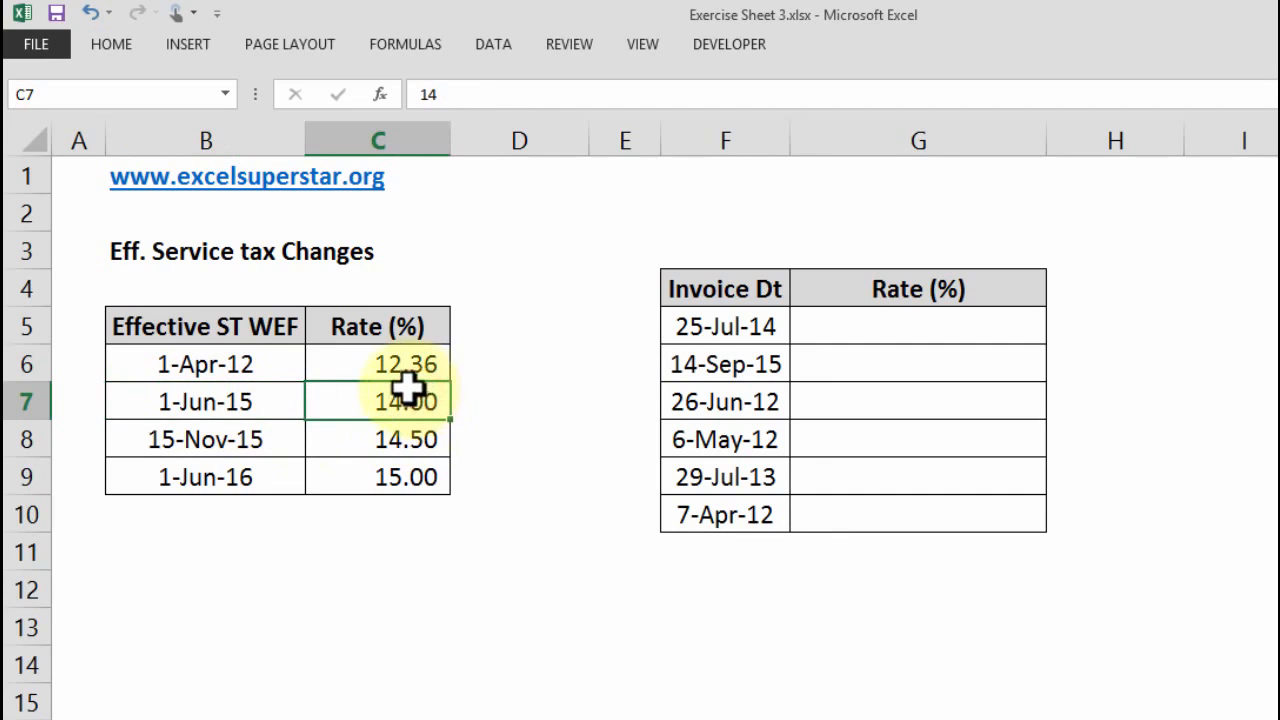
{"action": "left_click", "coordinate": [215, 440]}
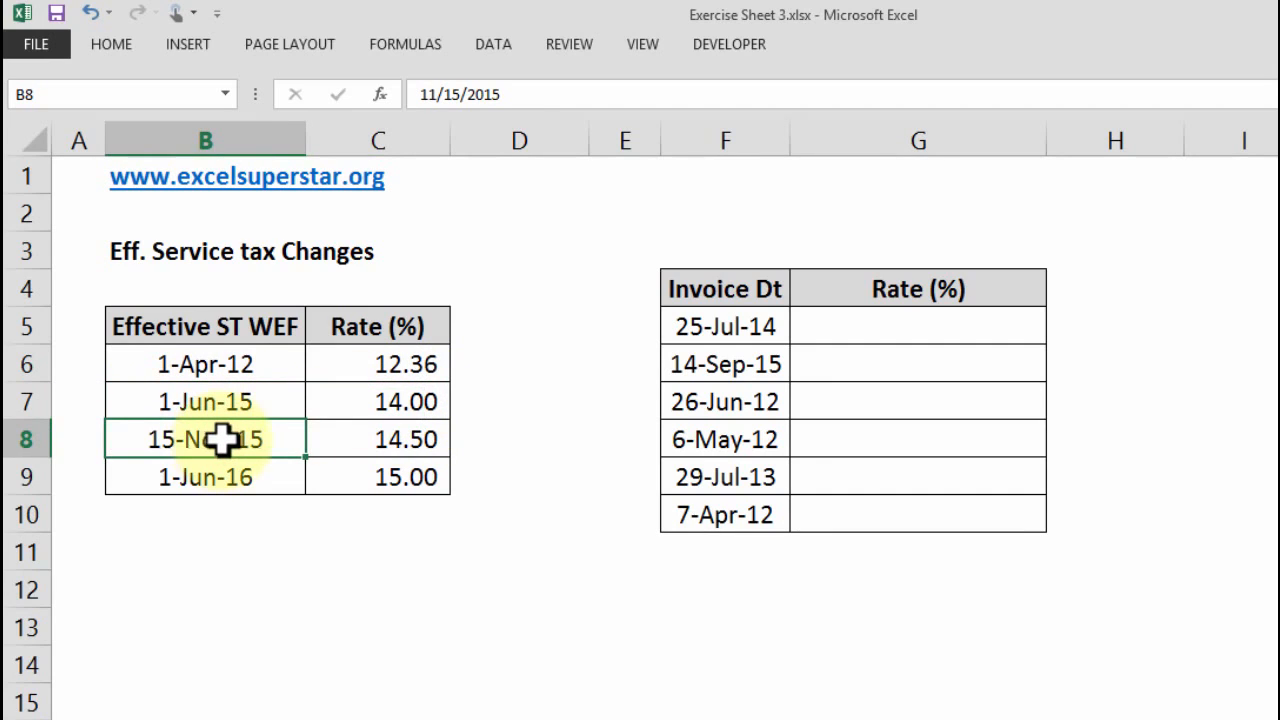
{"action": "left_click", "coordinate": [414, 438]}
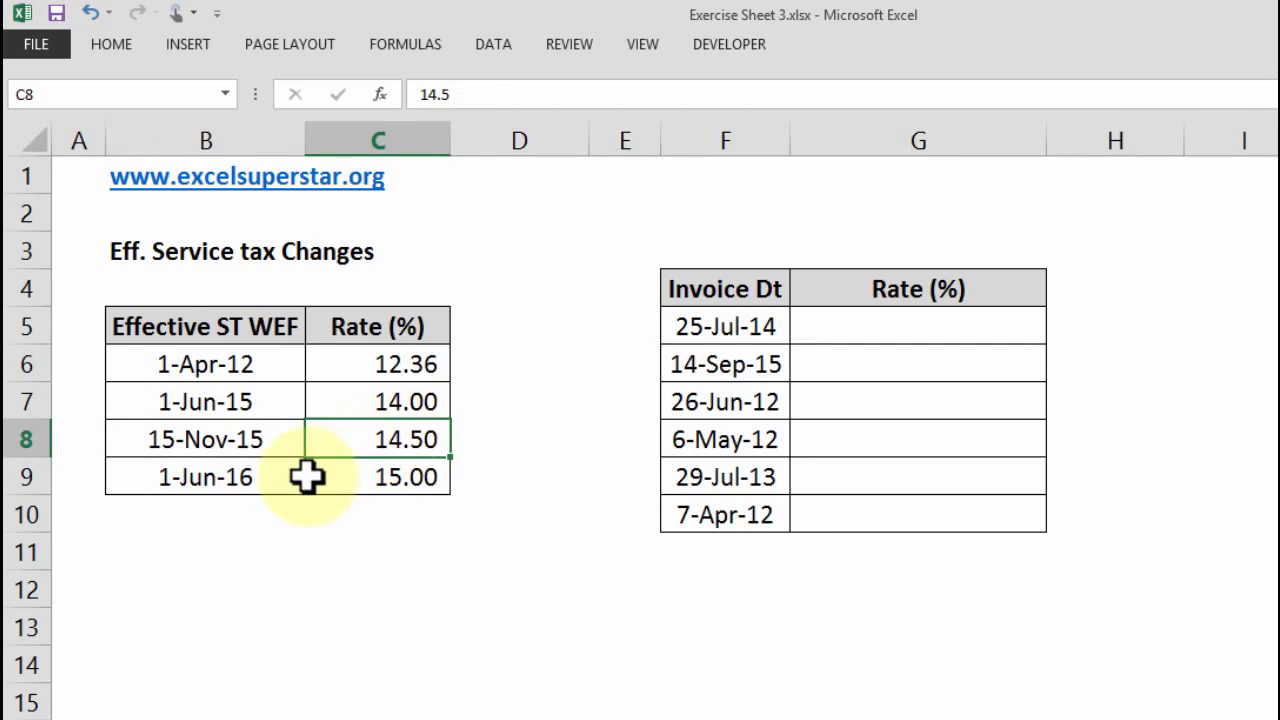
{"action": "left_click", "coordinate": [372, 477]}
{"action": "left_click", "coordinate": [300, 477]}
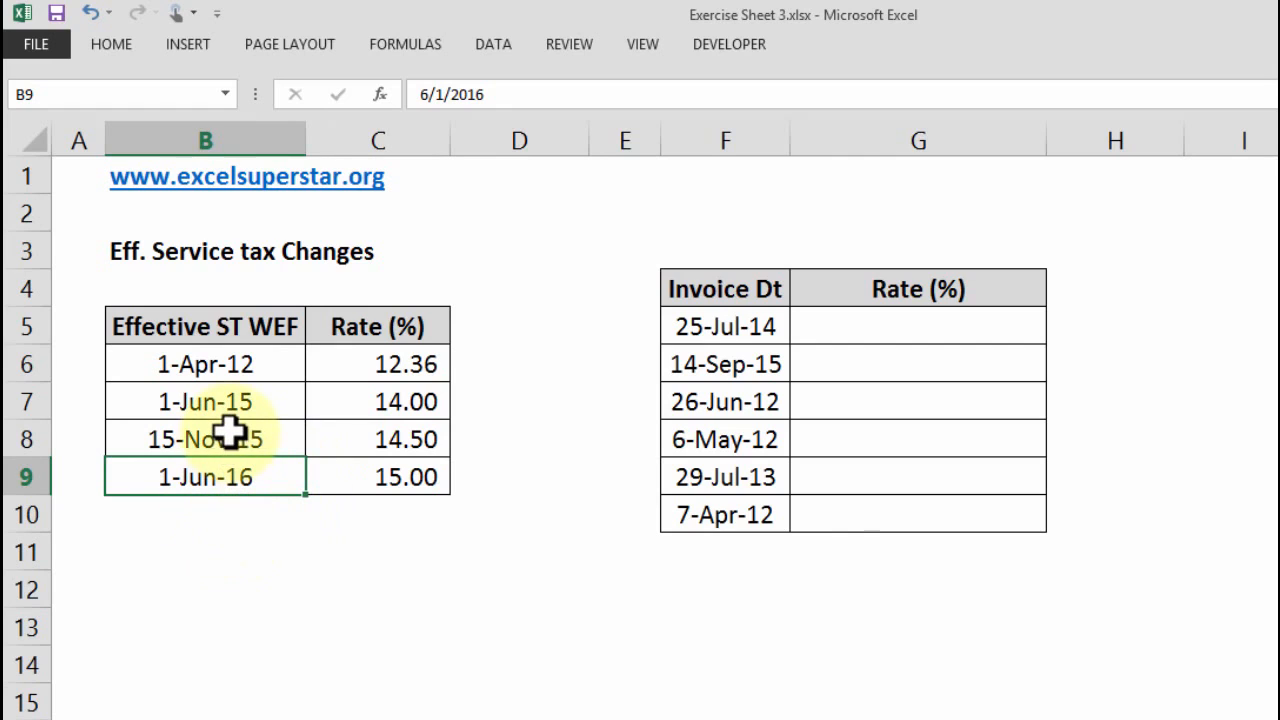
{"action": "left_click_drag", "start_coordinate": [697, 286], "coordinate": [721, 514]}
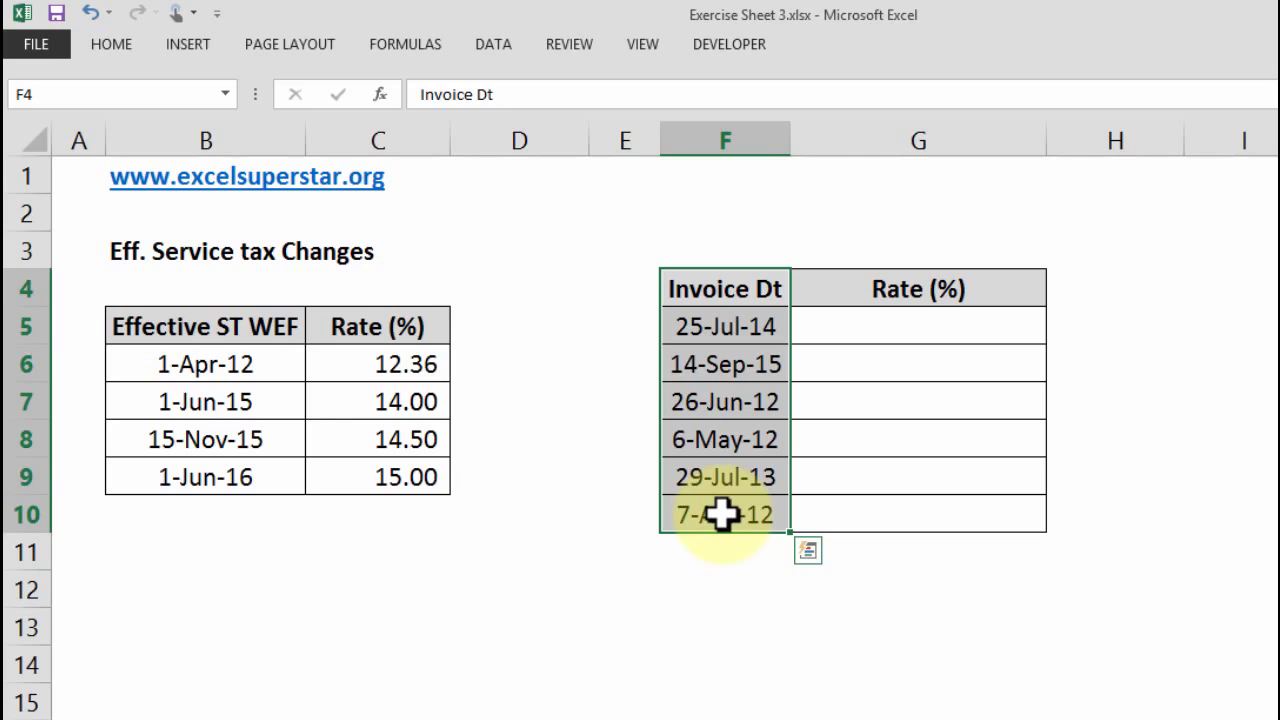
{"action": "left_click", "coordinate": [742, 328]}
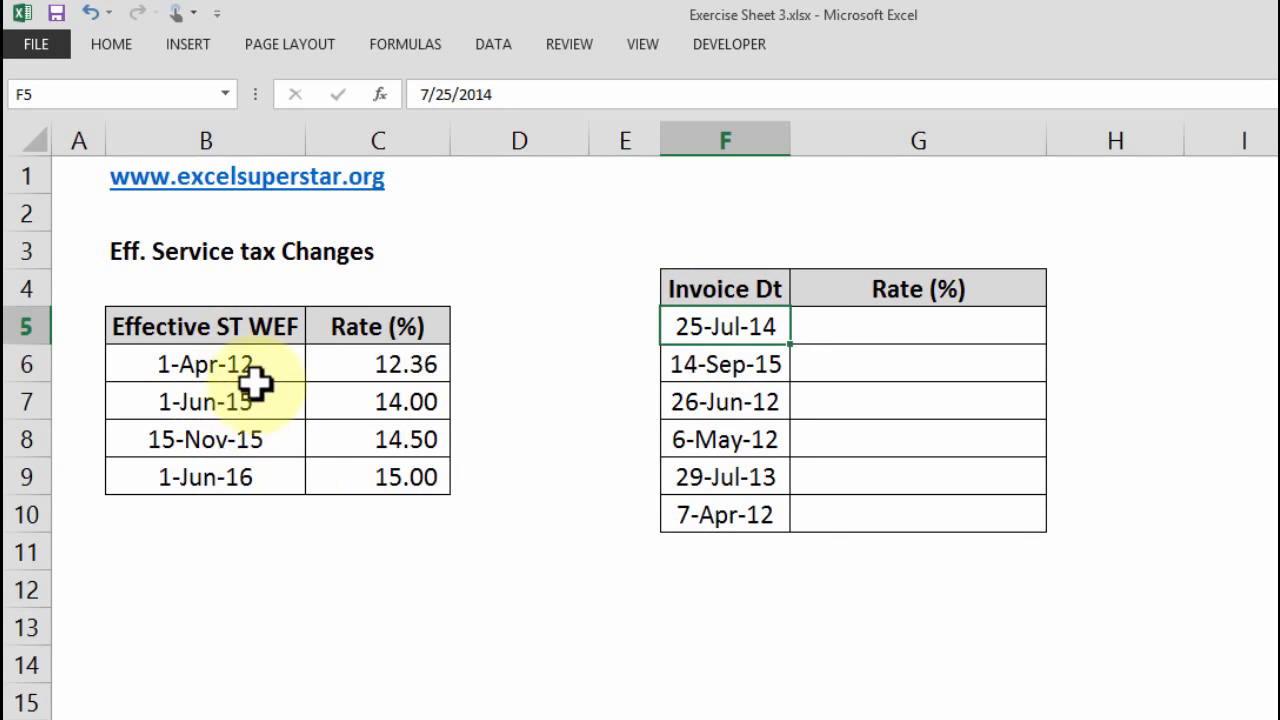
Append ">=" to the heading "Effective ST WEF" in B5 and widen column B to fit the longer heading.
{"action": "left_click", "coordinate": [35, 326]}
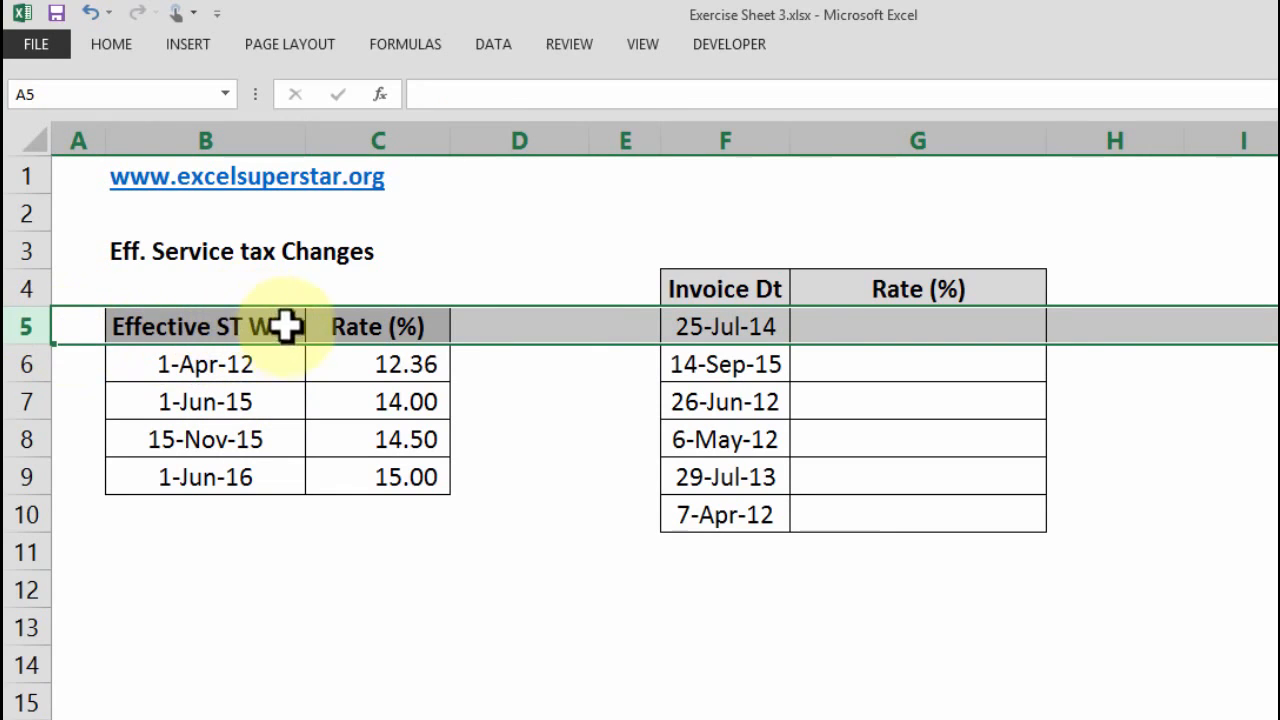
{"action": "left_click", "coordinate": [251, 329]}
{"action": "double_click", "coordinate": [302, 326]}
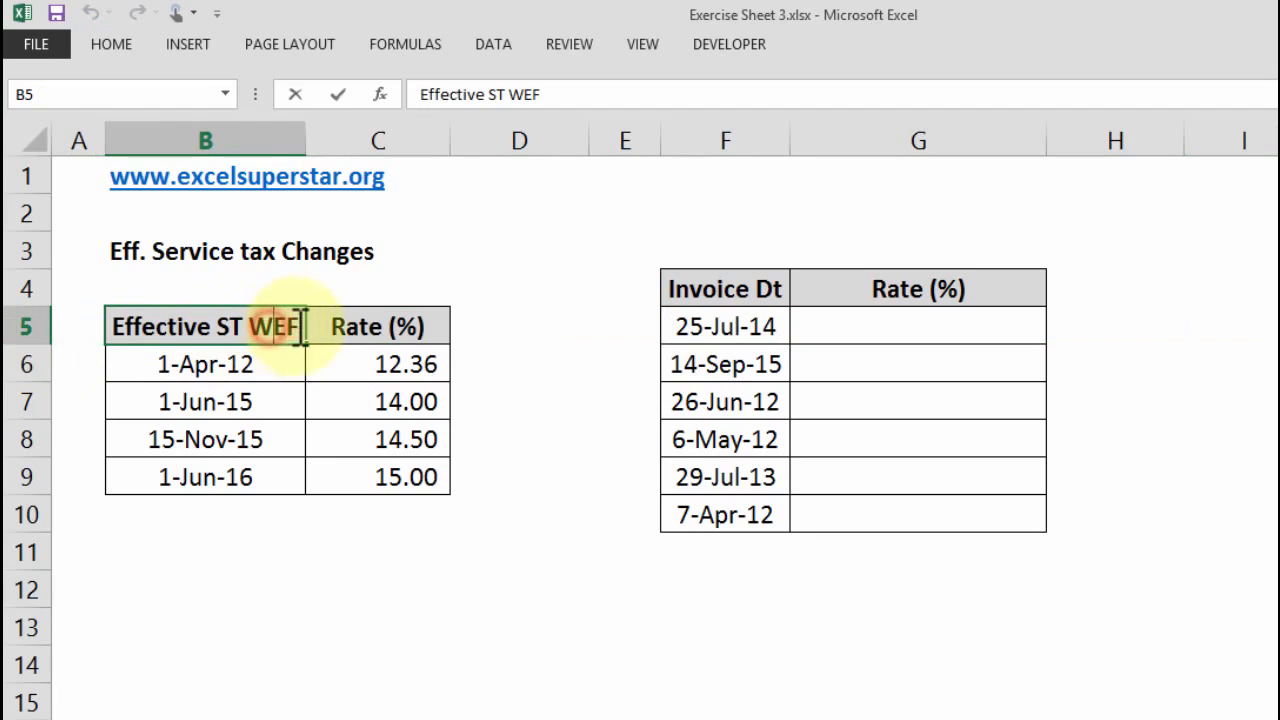
{"action": "type", "text": ">="}
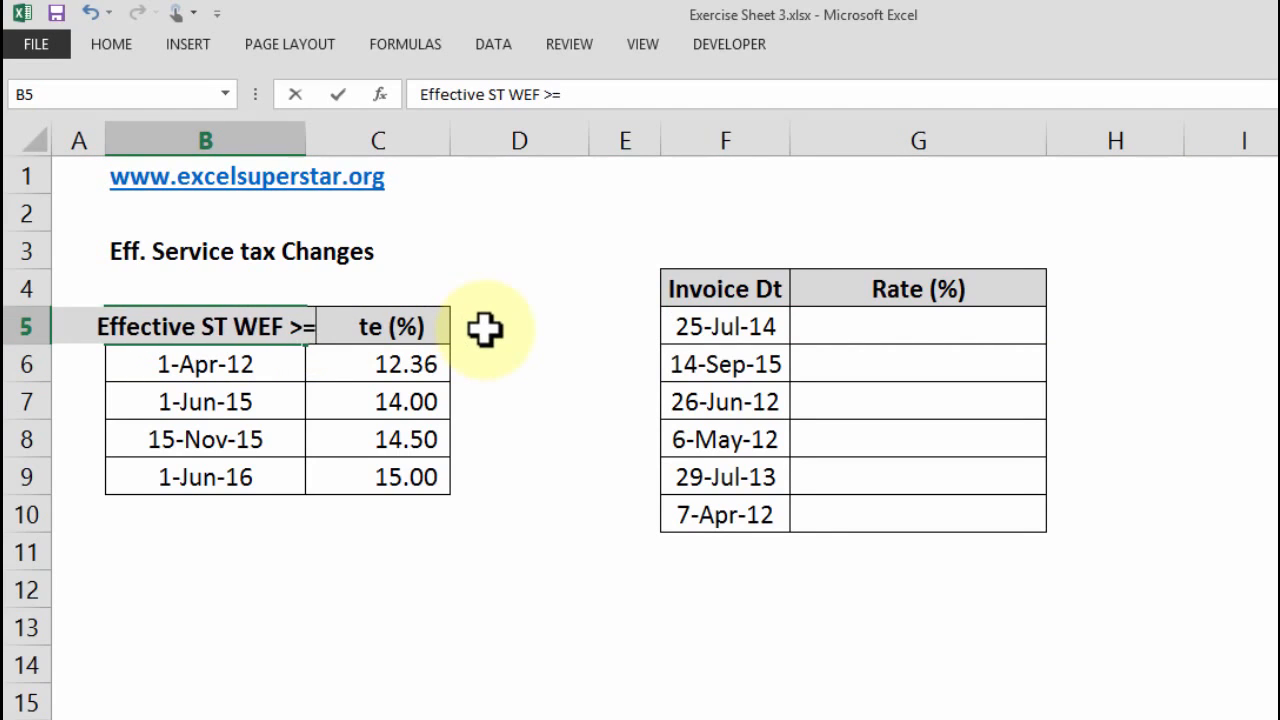
{"action": "left_click", "coordinate": [520, 251]}
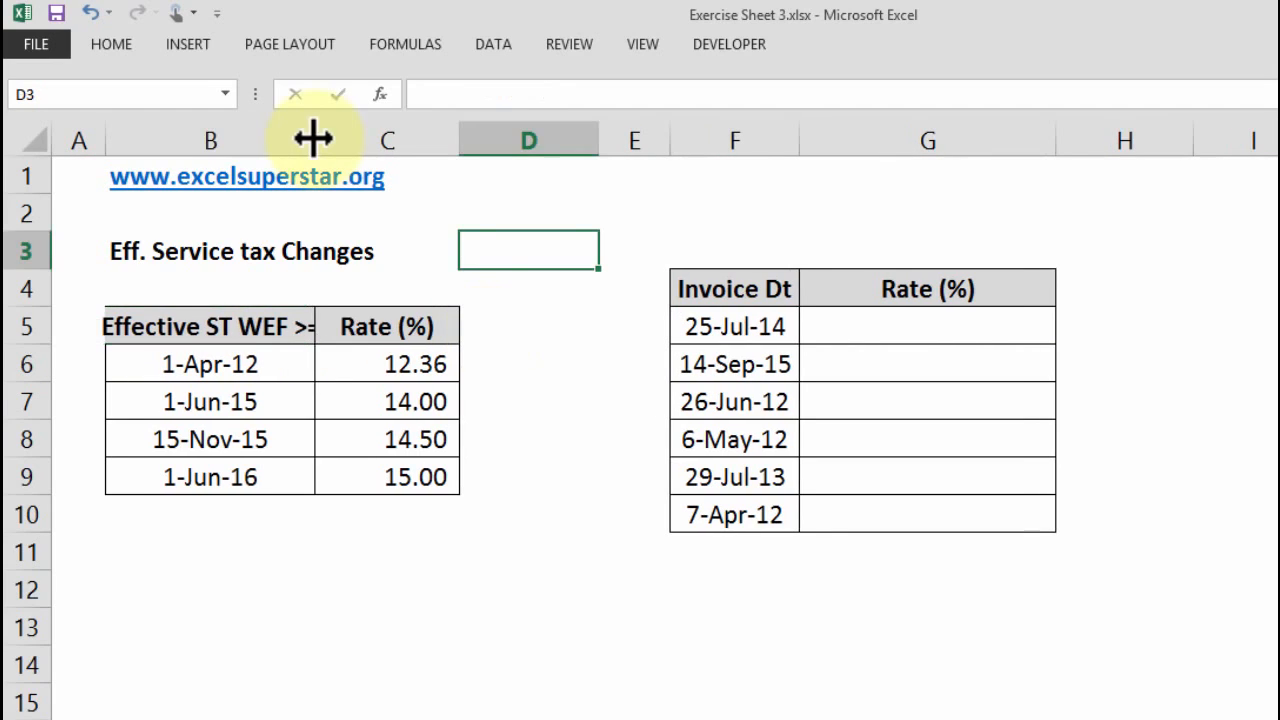
{"action": "left_click_drag", "start_coordinate": [306, 134], "coordinate": [399, 140]}
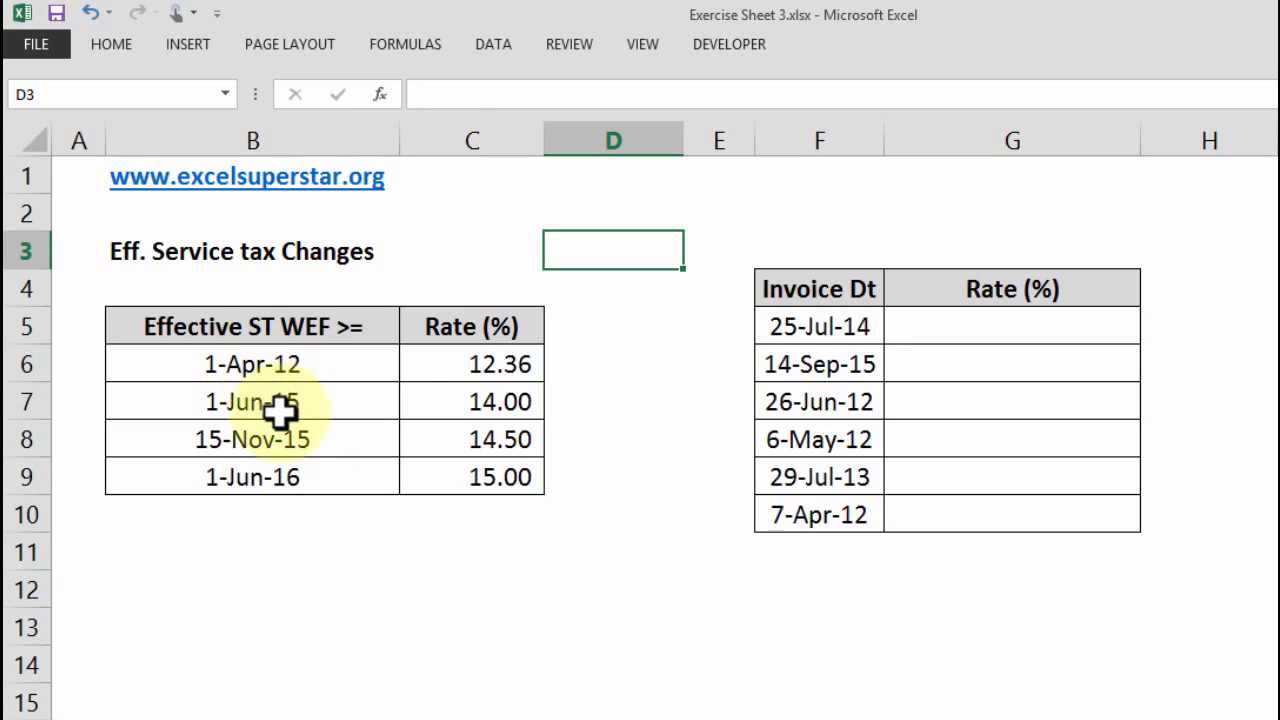
{"action": "left_click_drag", "start_coordinate": [335, 366], "coordinate": [515, 361]}
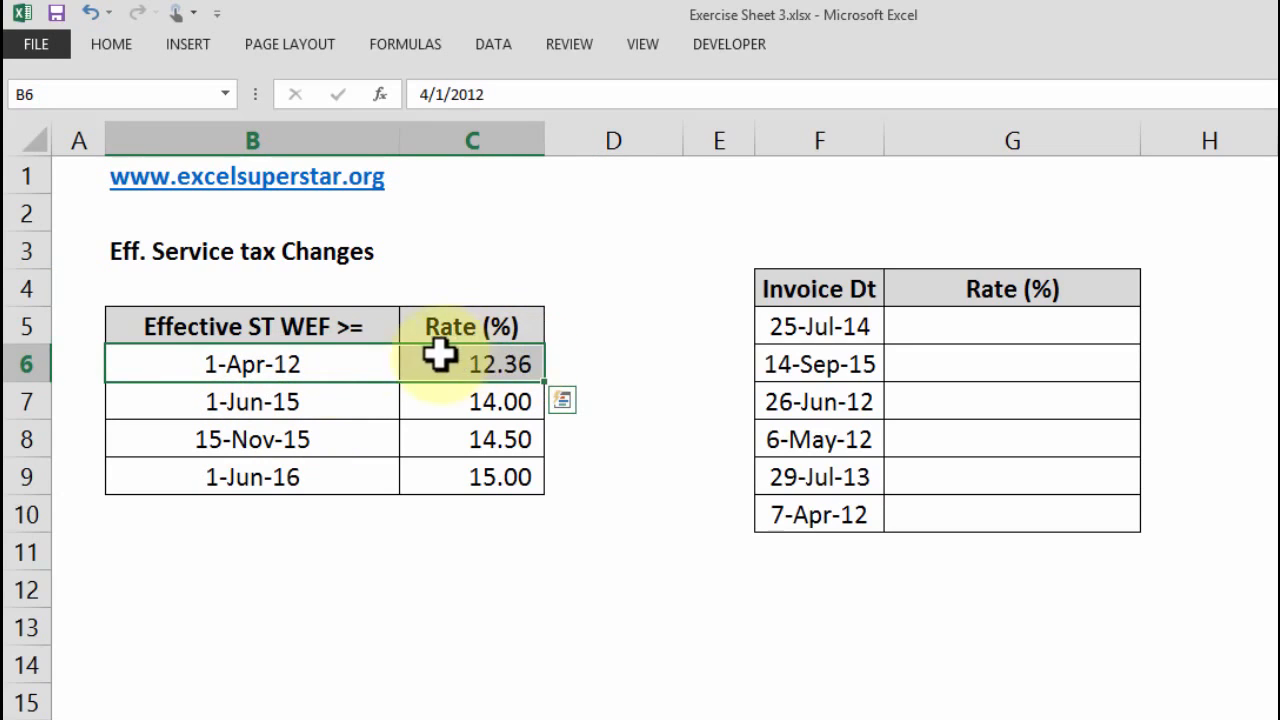
{"action": "left_click", "coordinate": [327, 407]}
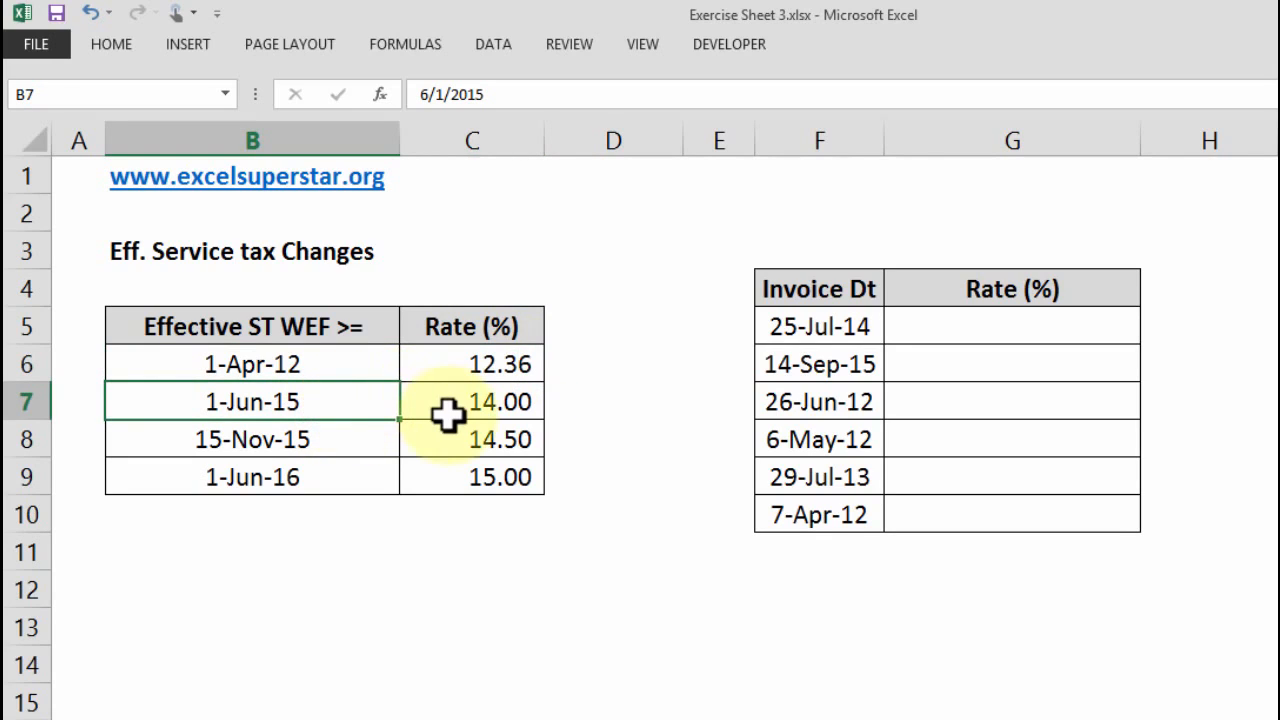
{"action": "left_click_drag", "start_coordinate": [366, 401], "coordinate": [470, 401]}
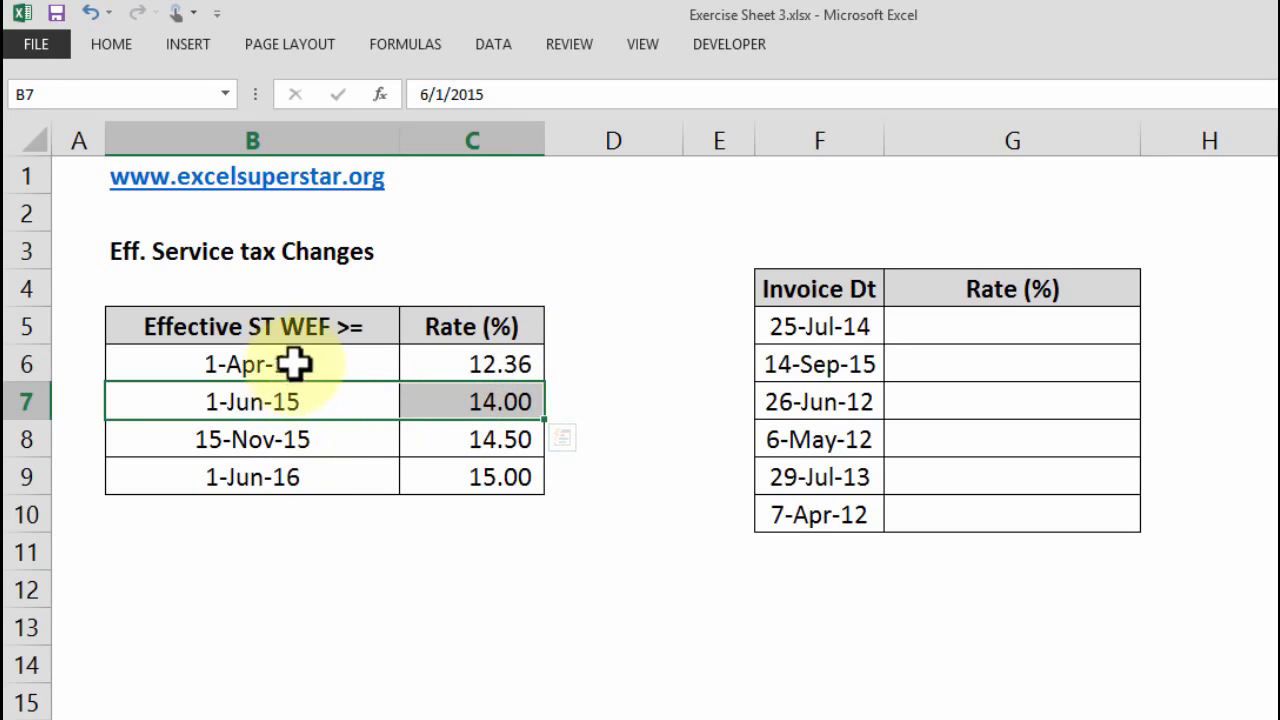
{"action": "left_click_drag", "start_coordinate": [294, 364], "coordinate": [316, 480]}
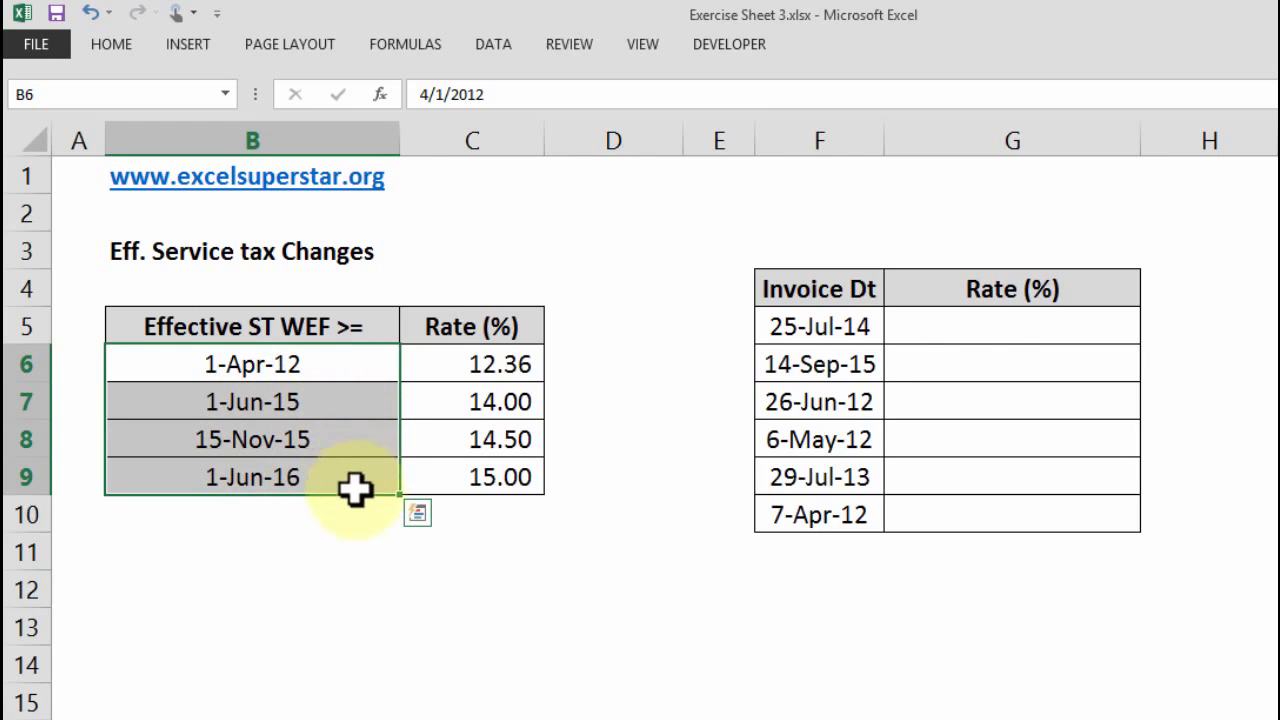
{"action": "left_click", "coordinate": [933, 322]}
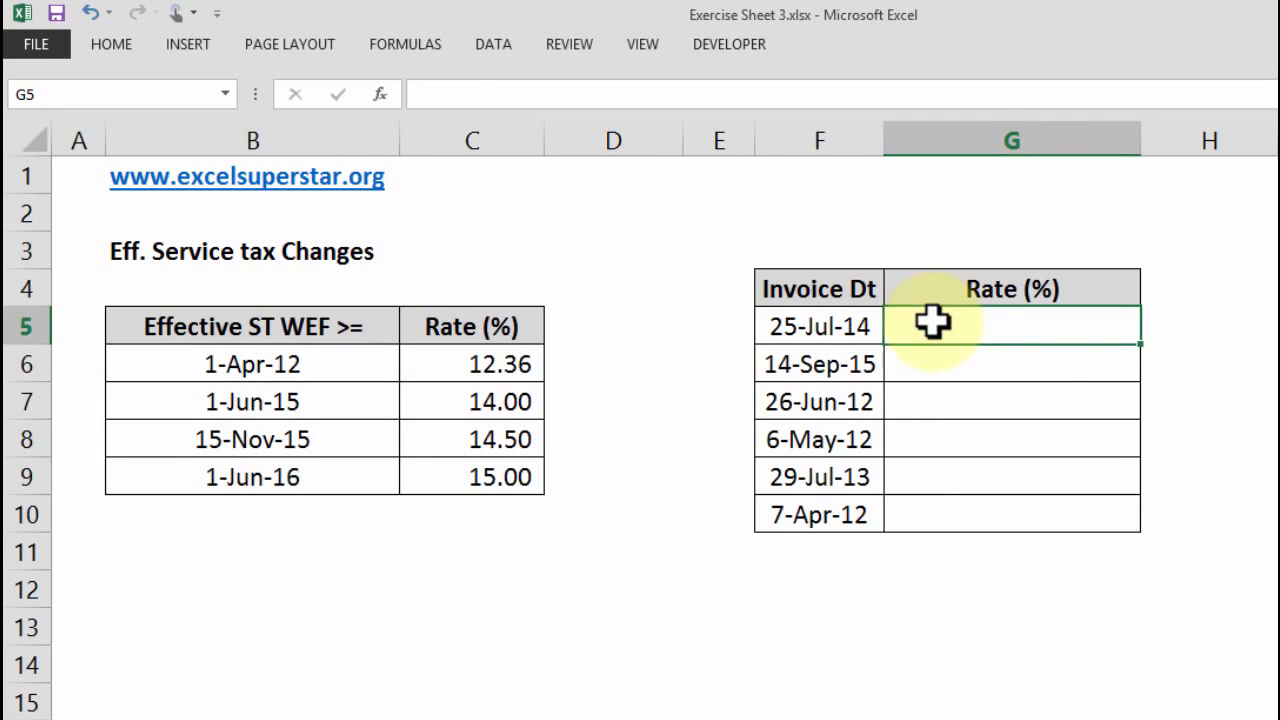
{"action": "type", "text": "=vl"}
{"action": "key", "text": "Tab"}
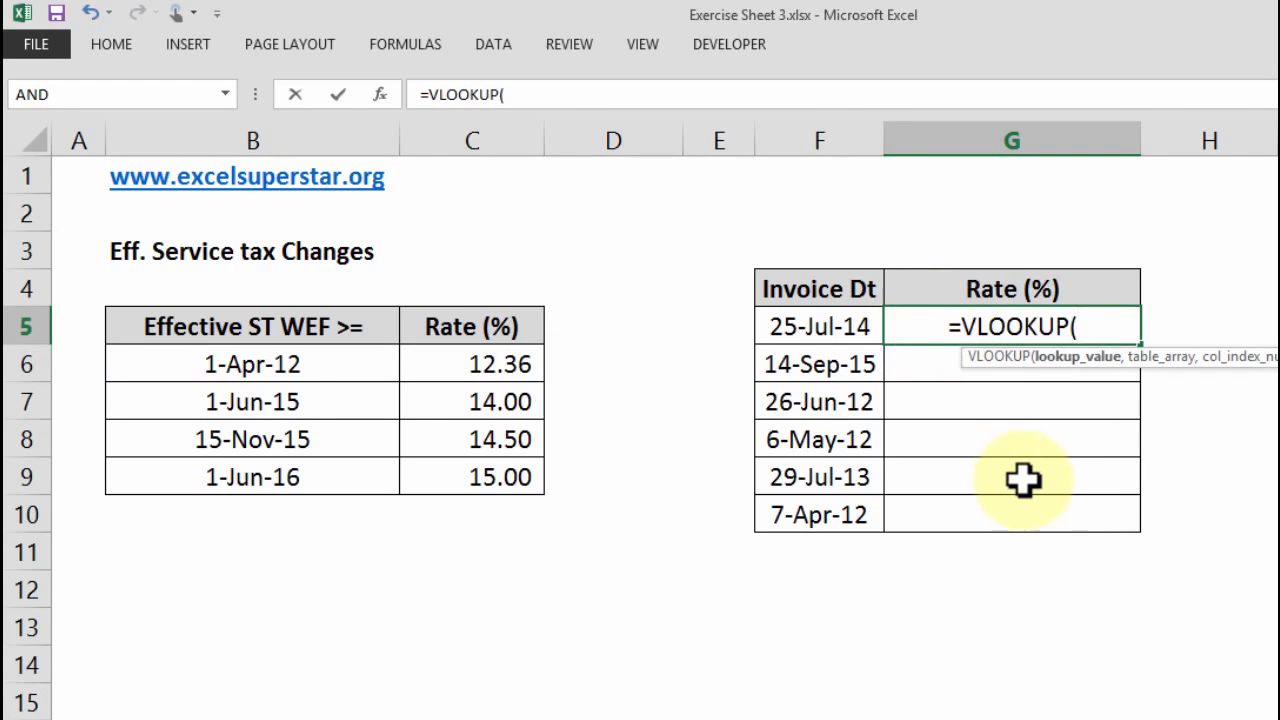
{"action": "key", "text": "Escape"}
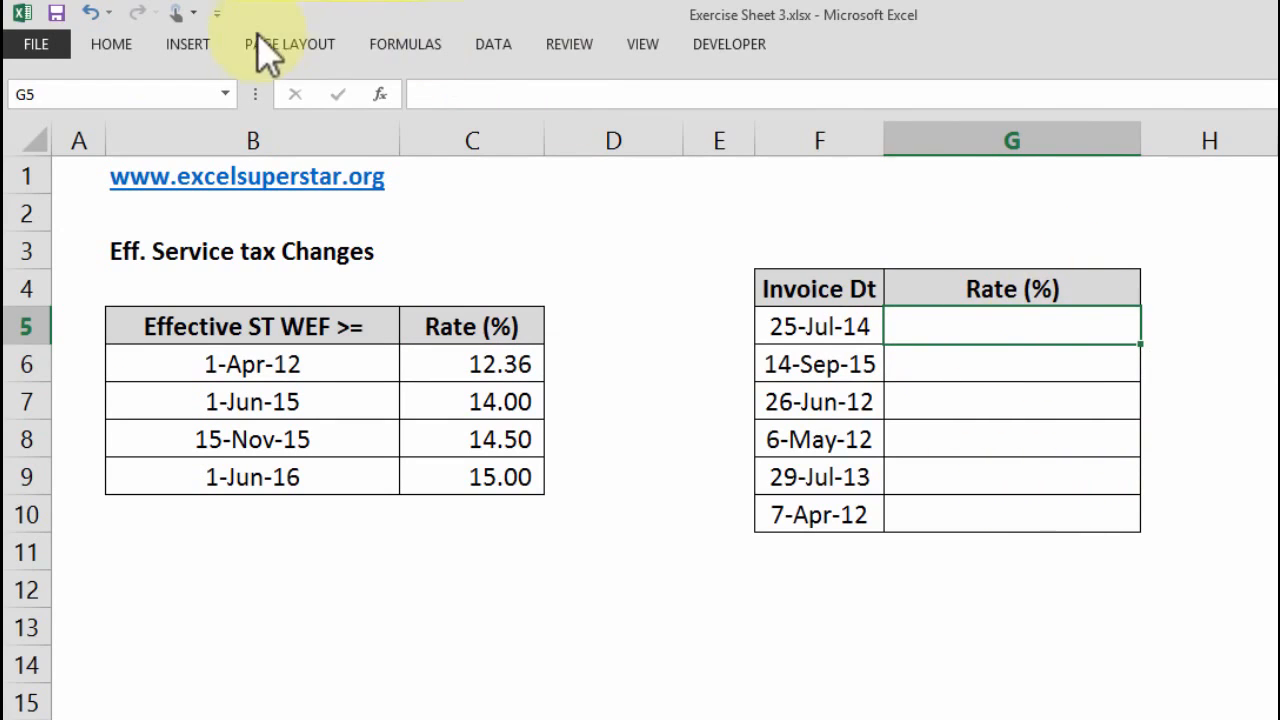
Left-align the first rate cell of the invoice table, G5.
{"action": "double_click", "coordinate": [120, 49]}
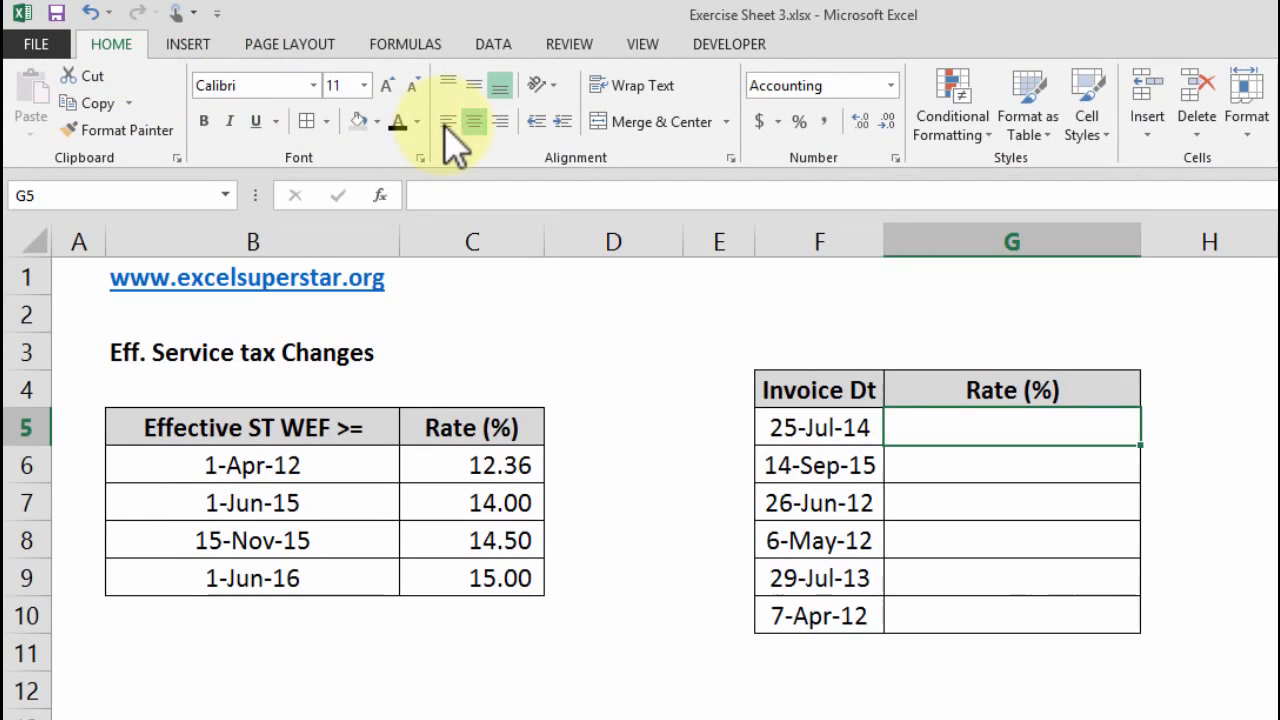
{"action": "left_click", "coordinate": [868, 430]}
{"action": "double_click", "coordinate": [120, 40]}
Begin a VLOOKUP formula in G5 with lookup value F5, the absolute table range $B$6:$C$9 and column index 2.
{"action": "left_click", "coordinate": [988, 330]}
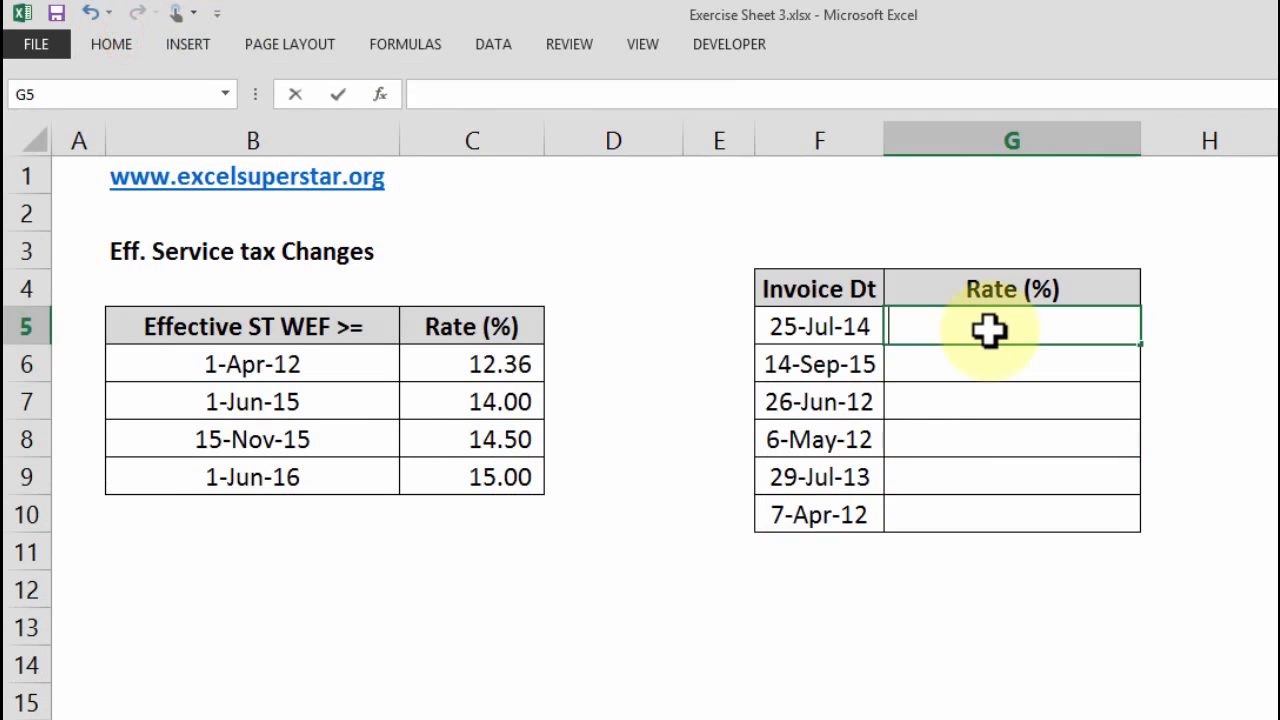
{"action": "type", "text": "=VLOOKUP("}
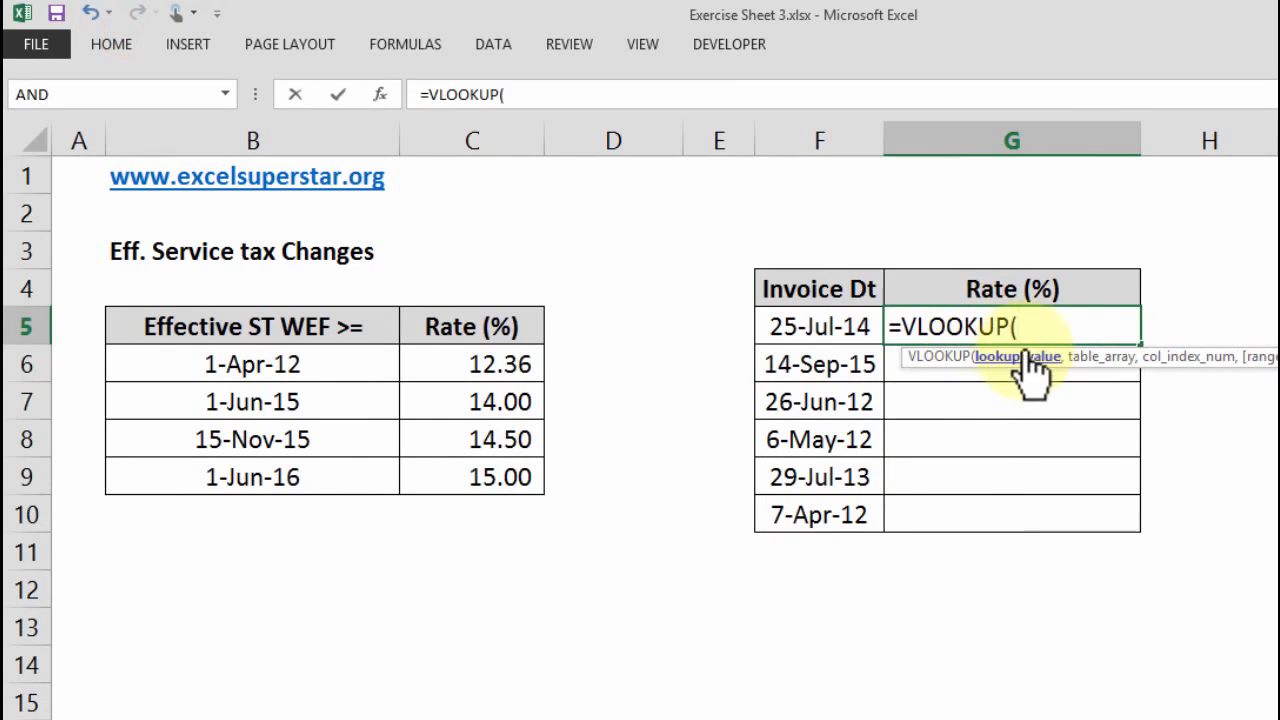
{"action": "left_click", "coordinate": [815, 331]}
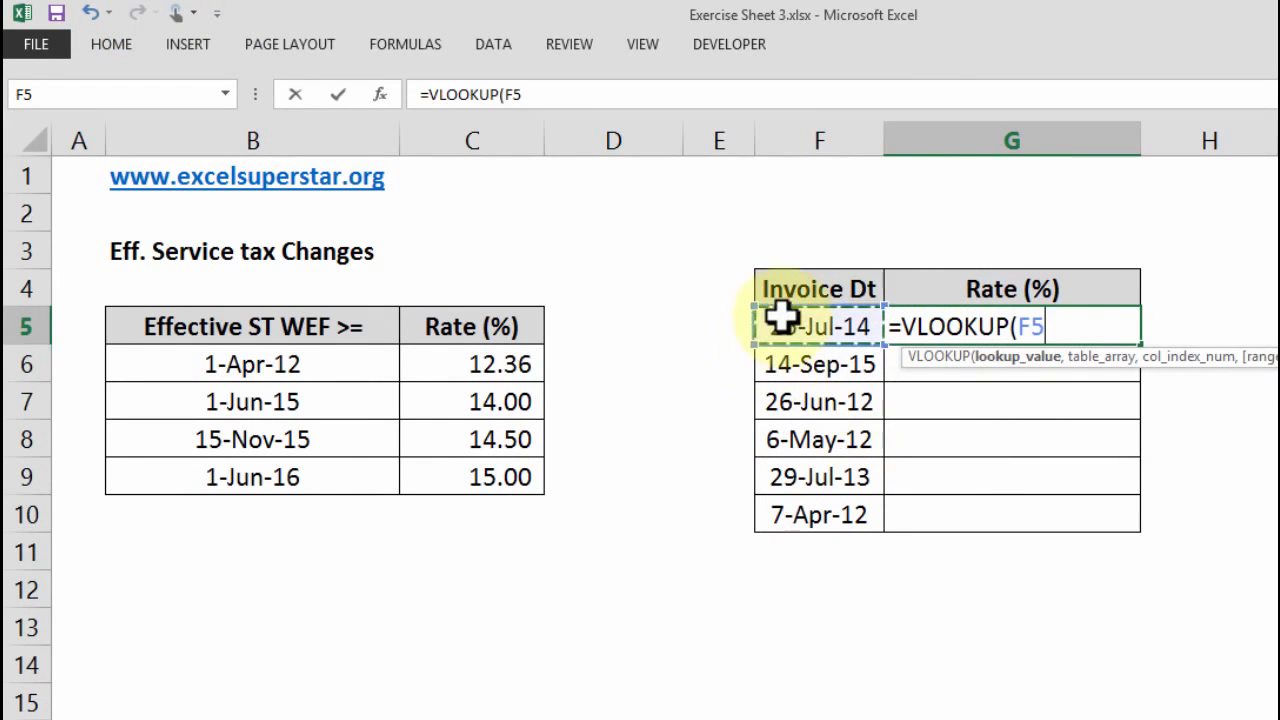
{"action": "type", "text": ","}
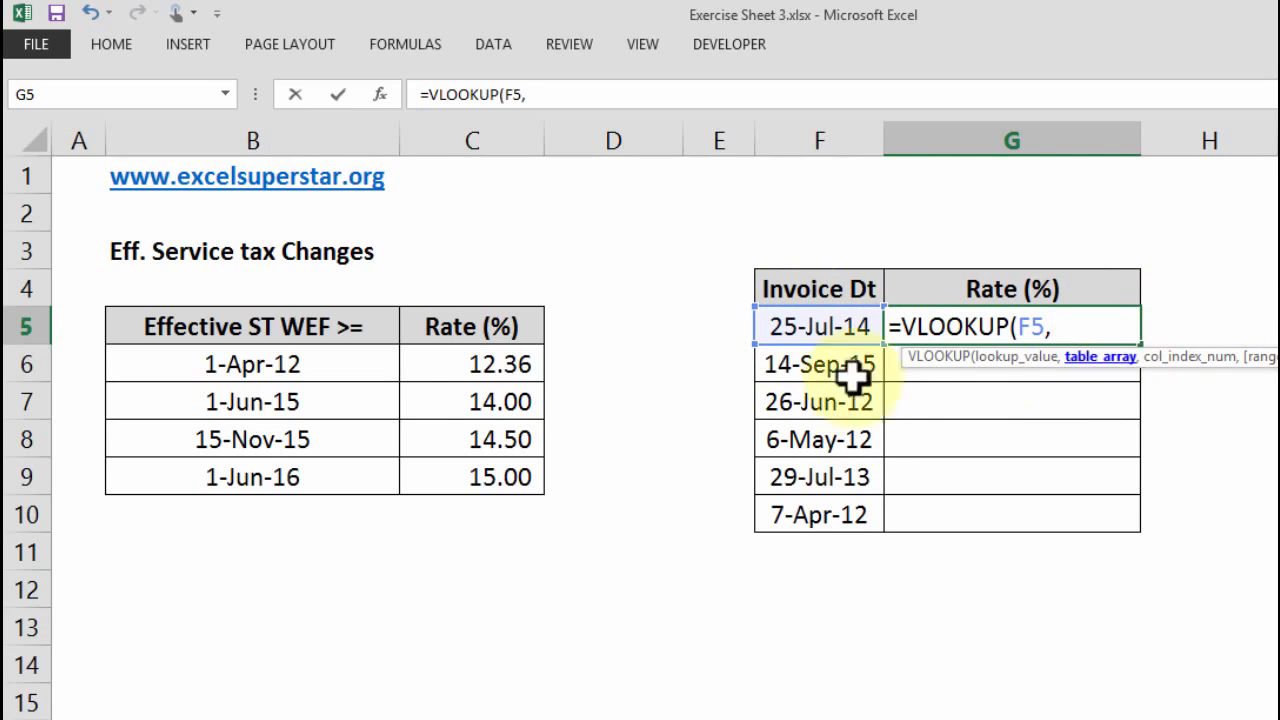
{"action": "left_click_drag", "start_coordinate": [243, 326], "coordinate": [452, 477]}
{"action": "left_click_drag", "start_coordinate": [266, 371], "coordinate": [463, 479]}
{"action": "left_click_drag", "start_coordinate": [180, 370], "coordinate": [440, 480]}
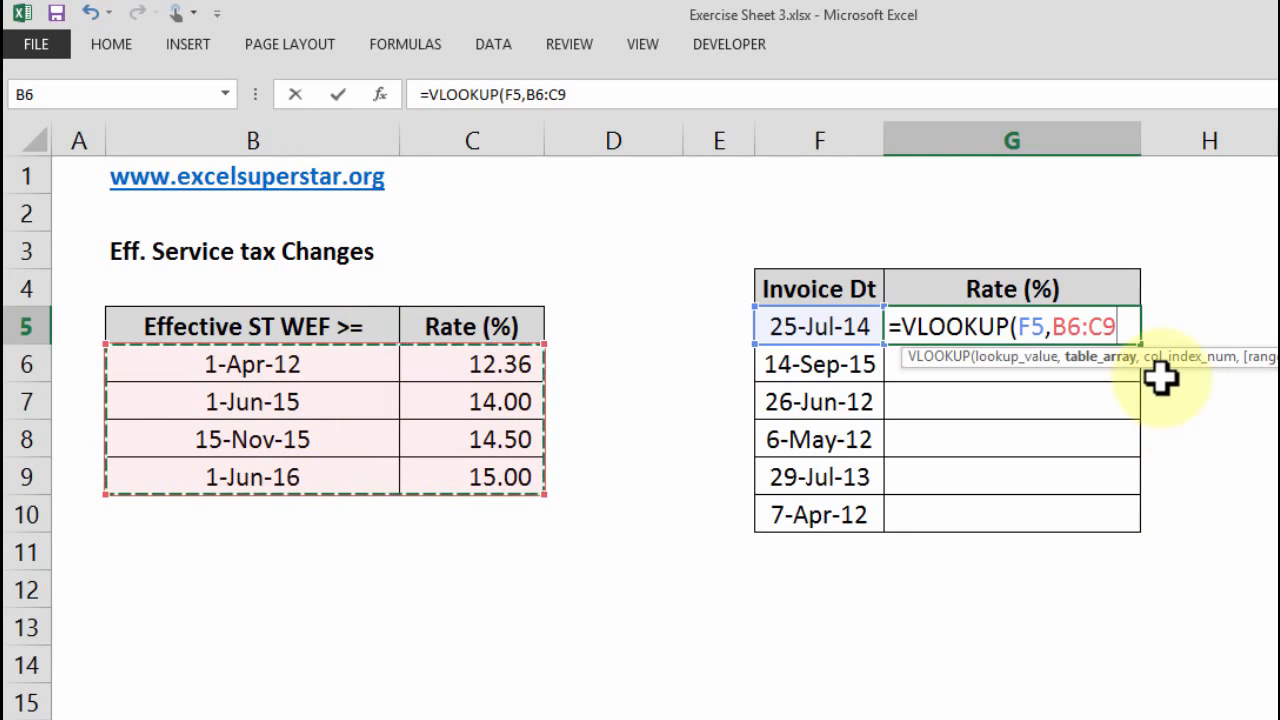
{"action": "key", "text": "F4"}
{"action": "type", "text": ",2,"}
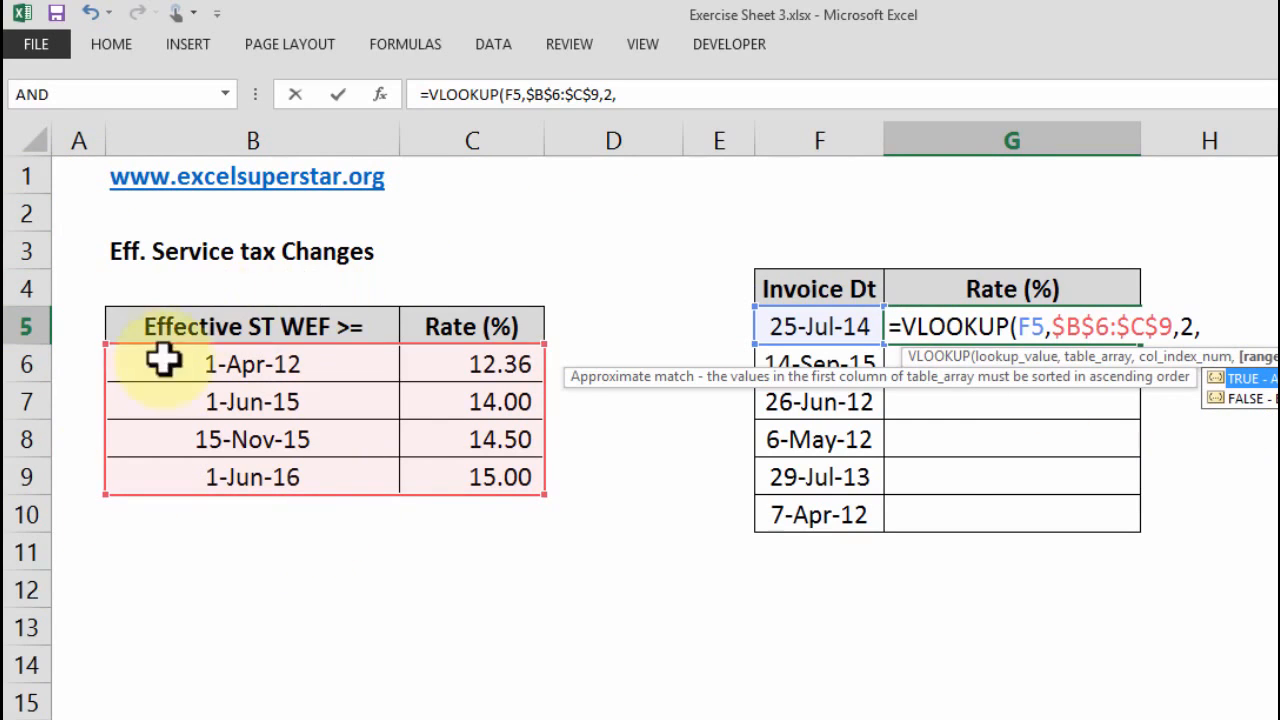
Complete the G5 formula with 1 for approximate match and copy it down through G10.
{"action": "double_click", "coordinate": [1245, 378]}
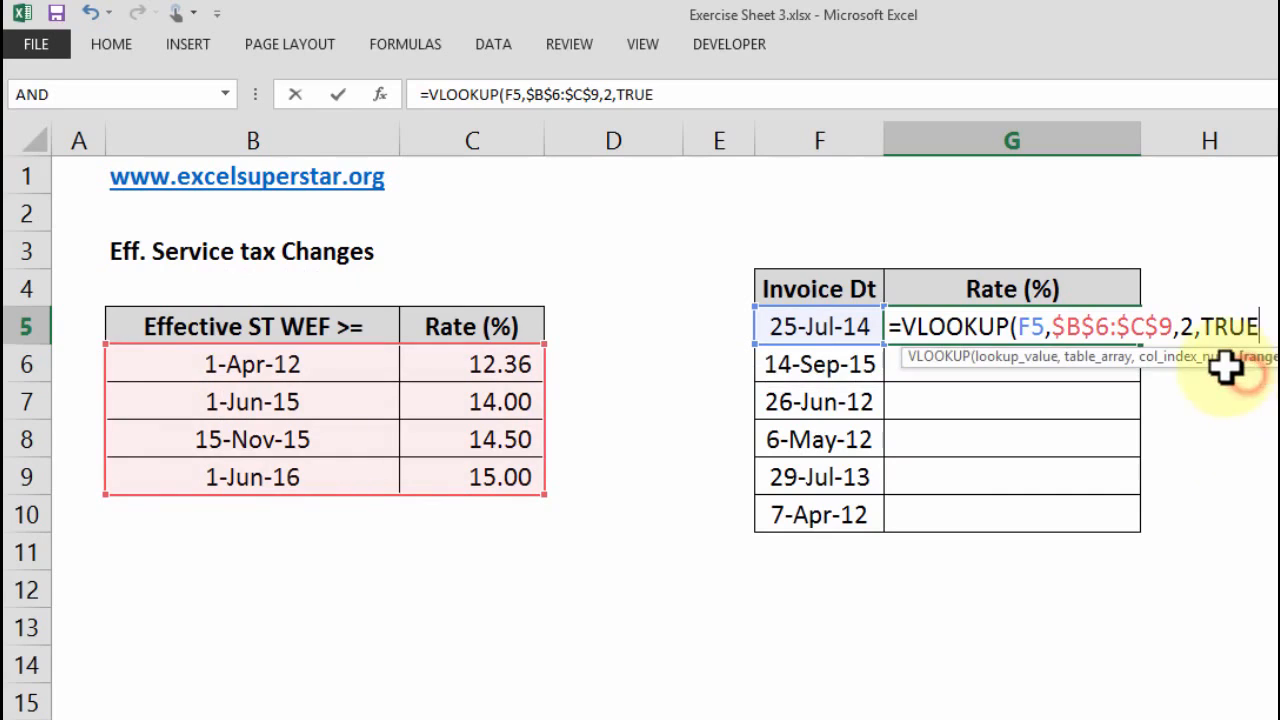
{"action": "key", "text": "BackSpace"}
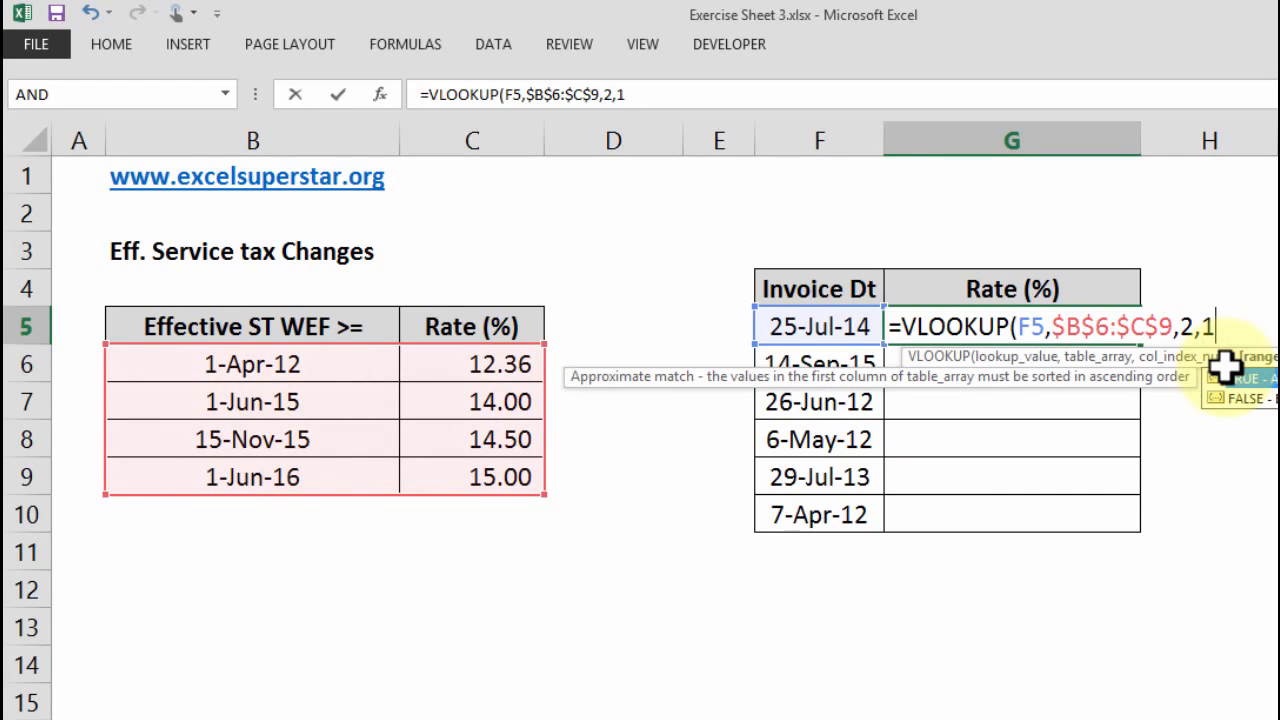
{"action": "type", "text": "1)"}
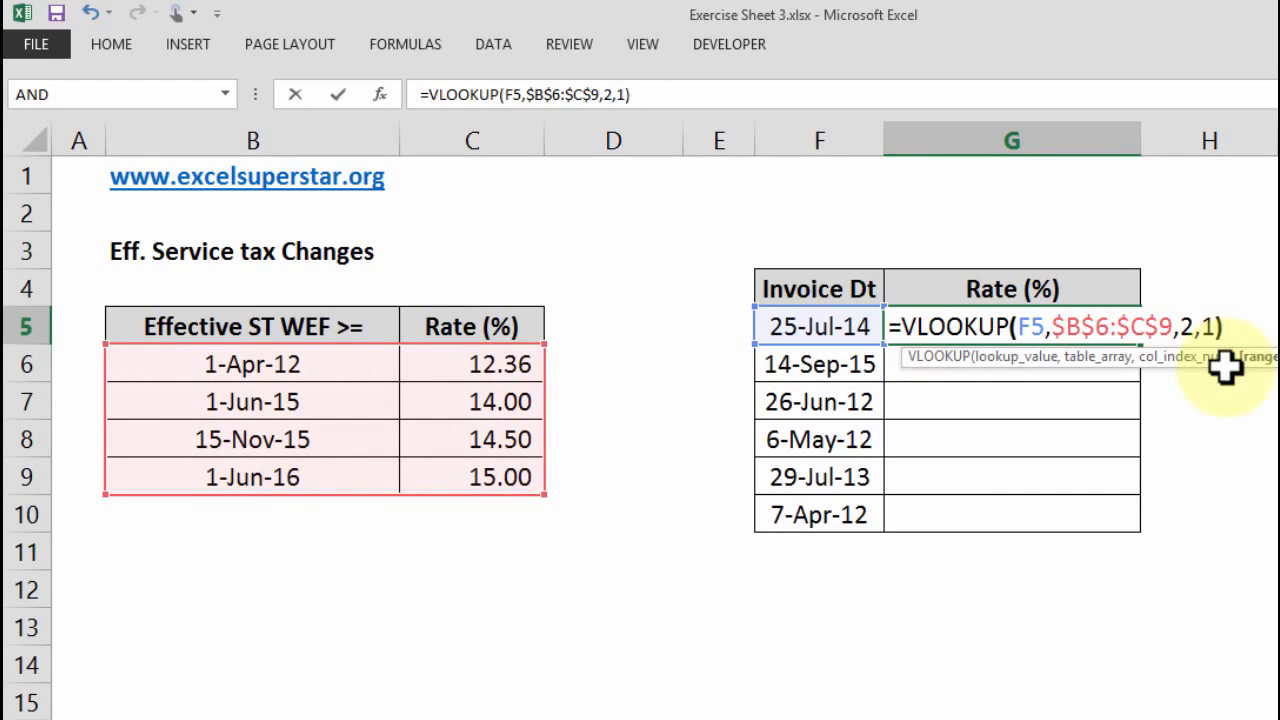
{"action": "key", "text": "Return"}
{"action": "left_click", "coordinate": [1105, 322]}
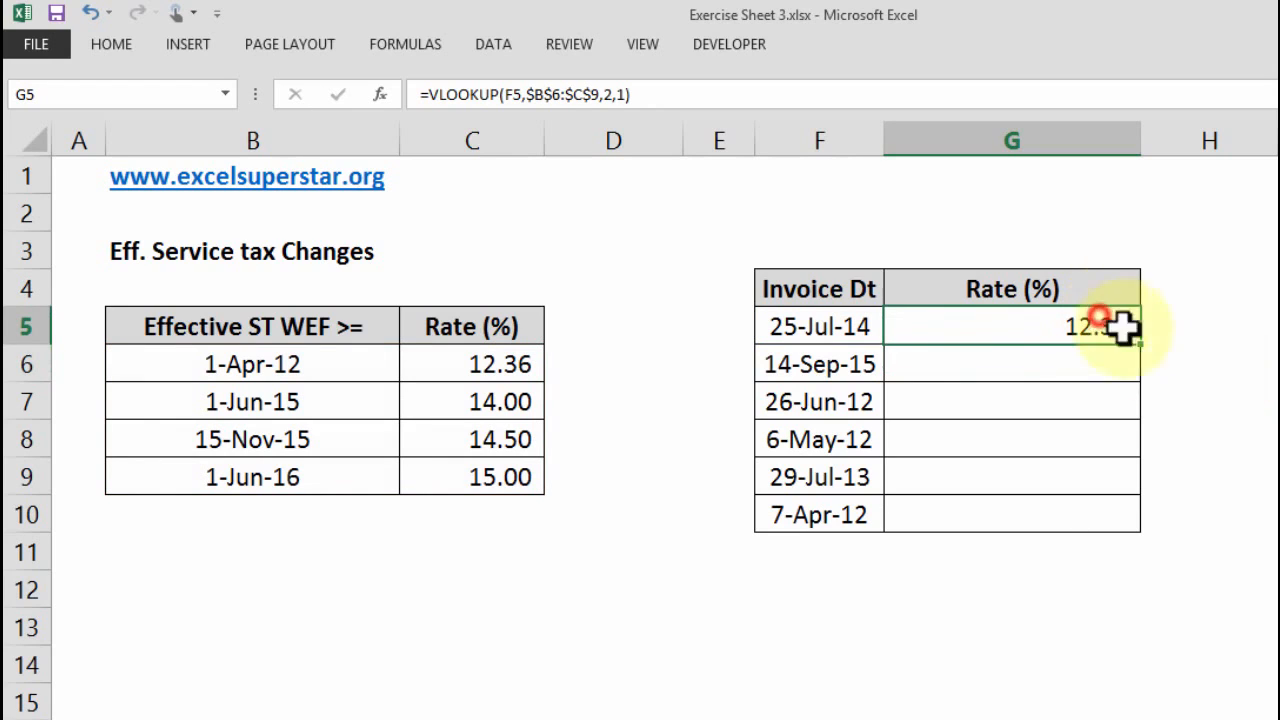
{"action": "left_click_drag", "start_coordinate": [1137, 522], "coordinate": [1140, 525]}
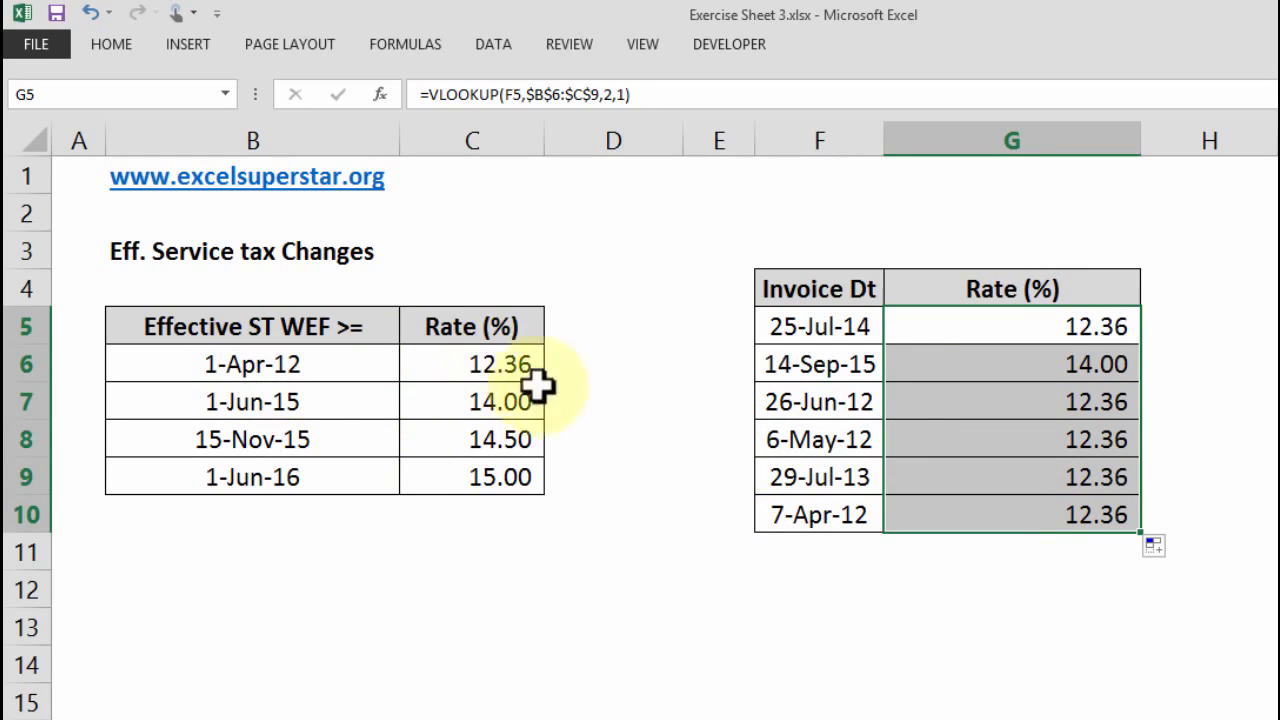
Change the year of the invoice date in F8 to 2016, making it 5/6/2016.
{"action": "left_click", "coordinate": [838, 430]}
{"action": "double_click", "coordinate": [843, 435]}
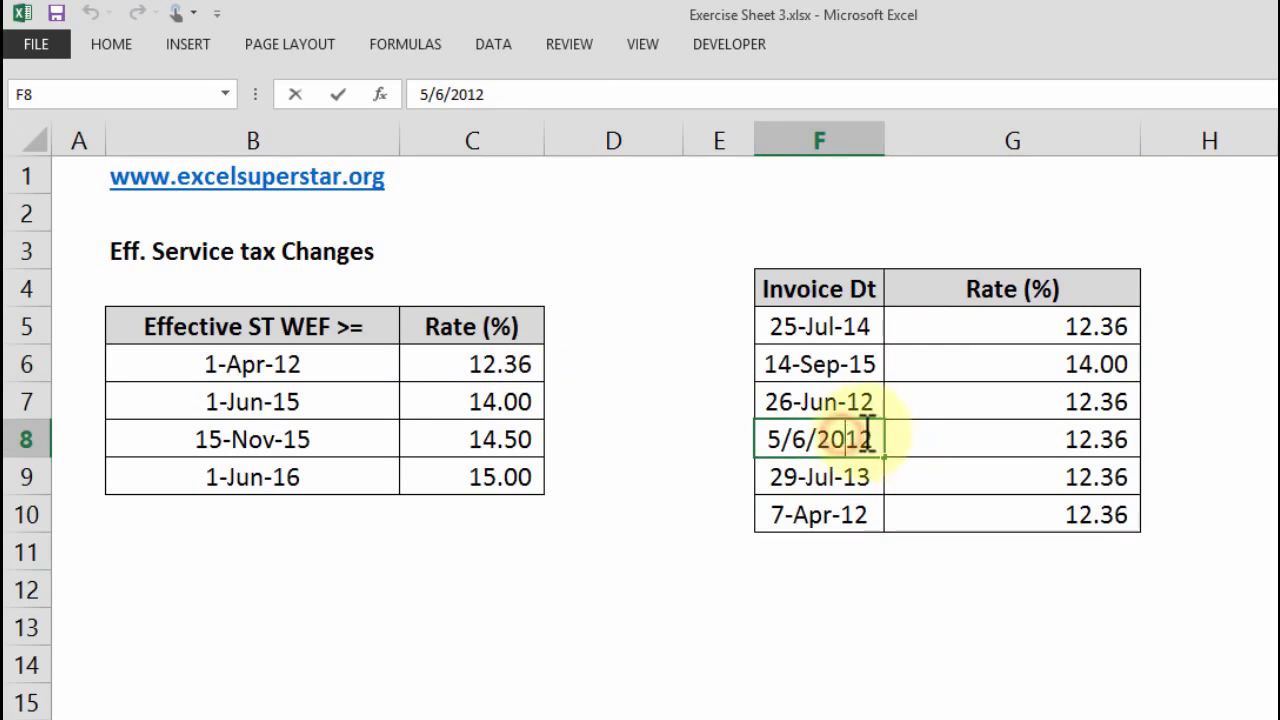
{"action": "left_click_drag", "start_coordinate": [863, 437], "coordinate": [894, 438]}
{"action": "type", "text": "6"}
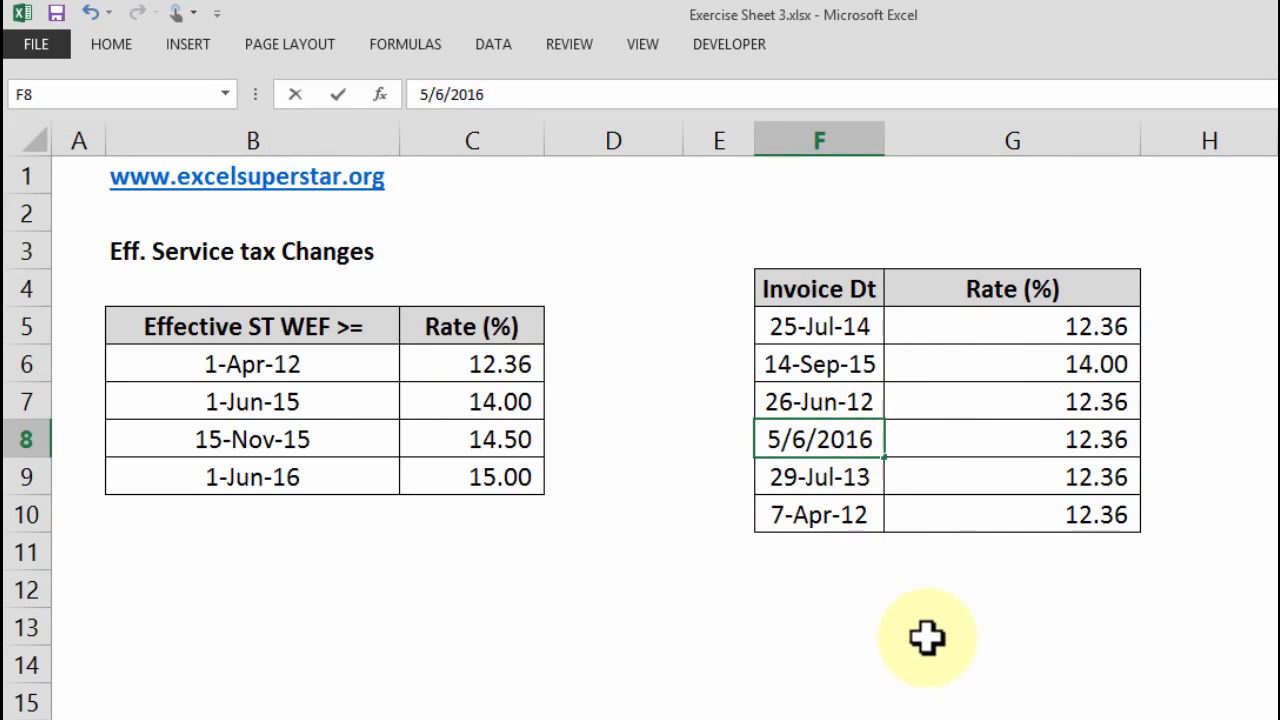
{"action": "key", "text": "ctrl+Return"}
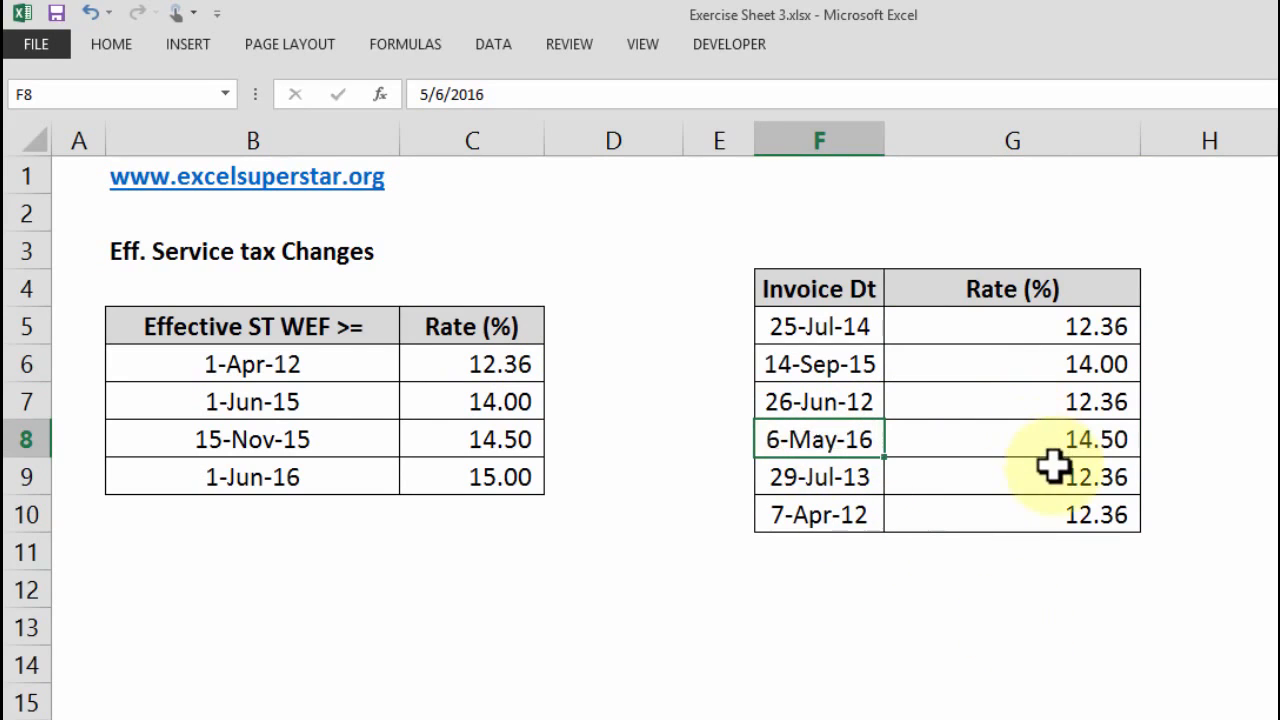
{"action": "key", "text": "Down"}
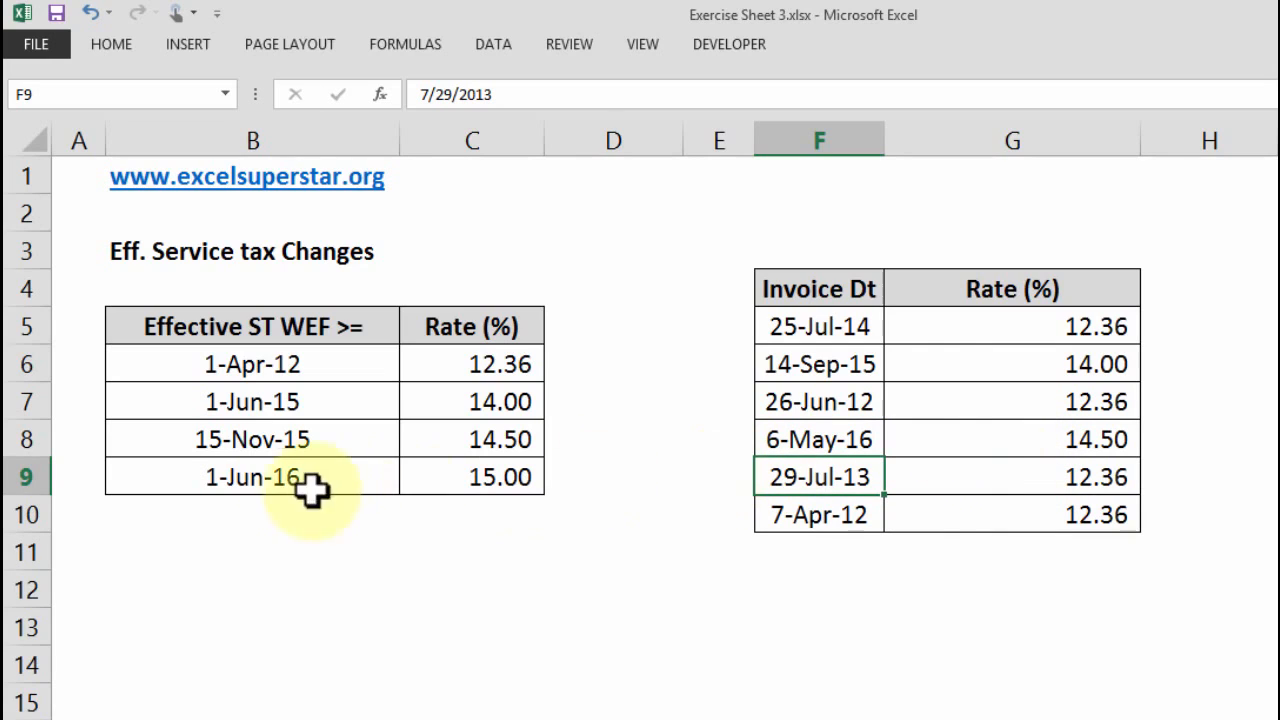
Change the month of the invoice date in F8 to 9, making it 9/6/2016.
{"action": "left_click", "coordinate": [790, 437]}
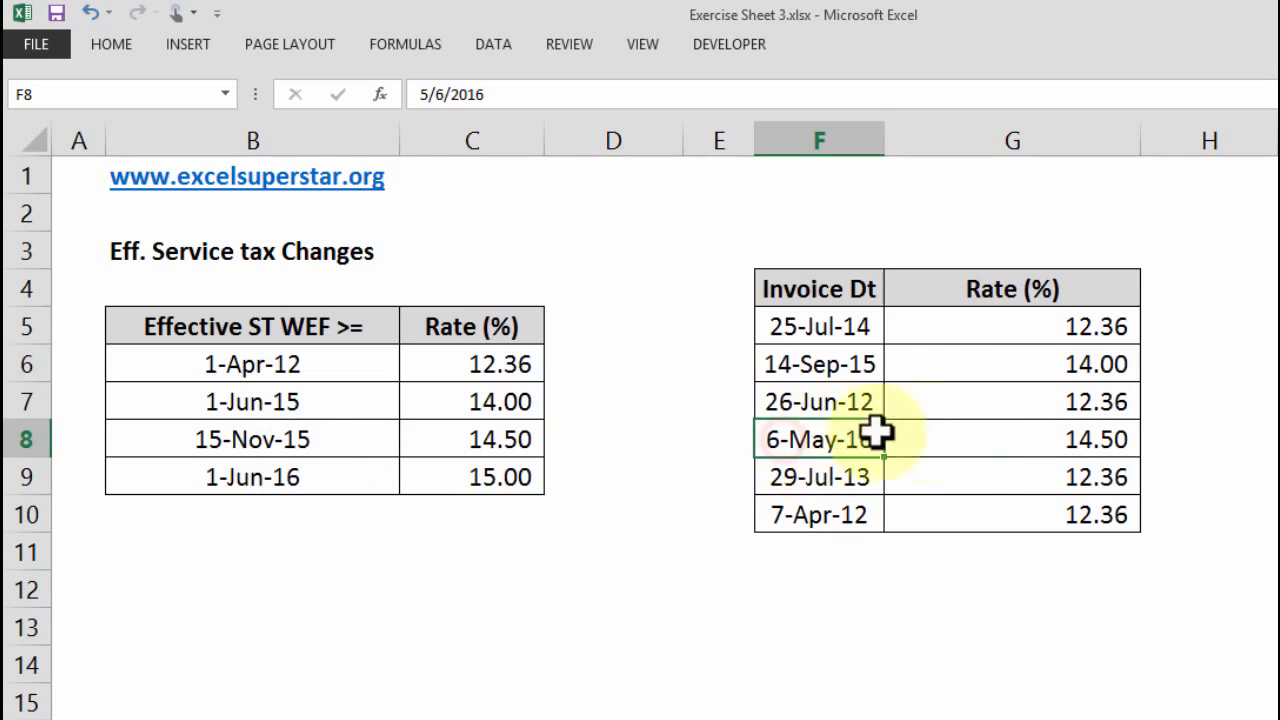
{"action": "left_click_drag", "start_coordinate": [876, 432], "coordinate": [894, 444]}
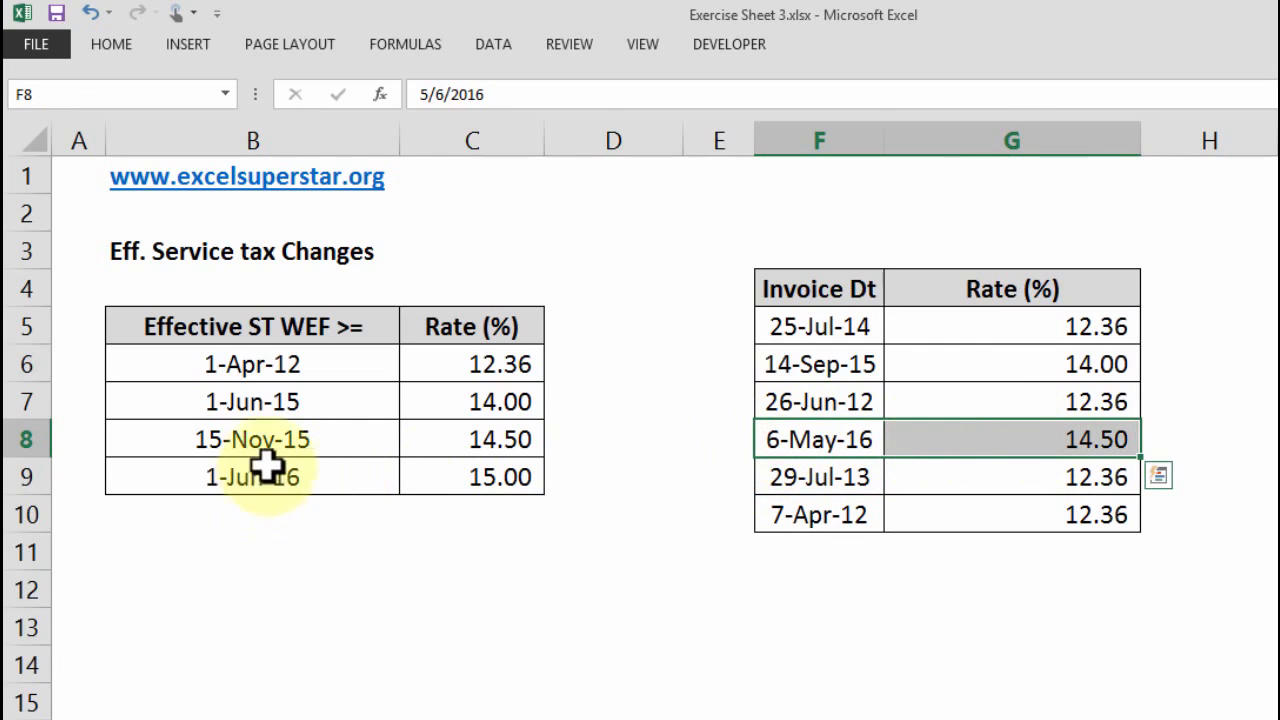
{"action": "left_click_drag", "start_coordinate": [268, 440], "coordinate": [534, 443]}
{"action": "left_click", "coordinate": [823, 443]}
{"action": "double_click", "coordinate": [818, 440]}
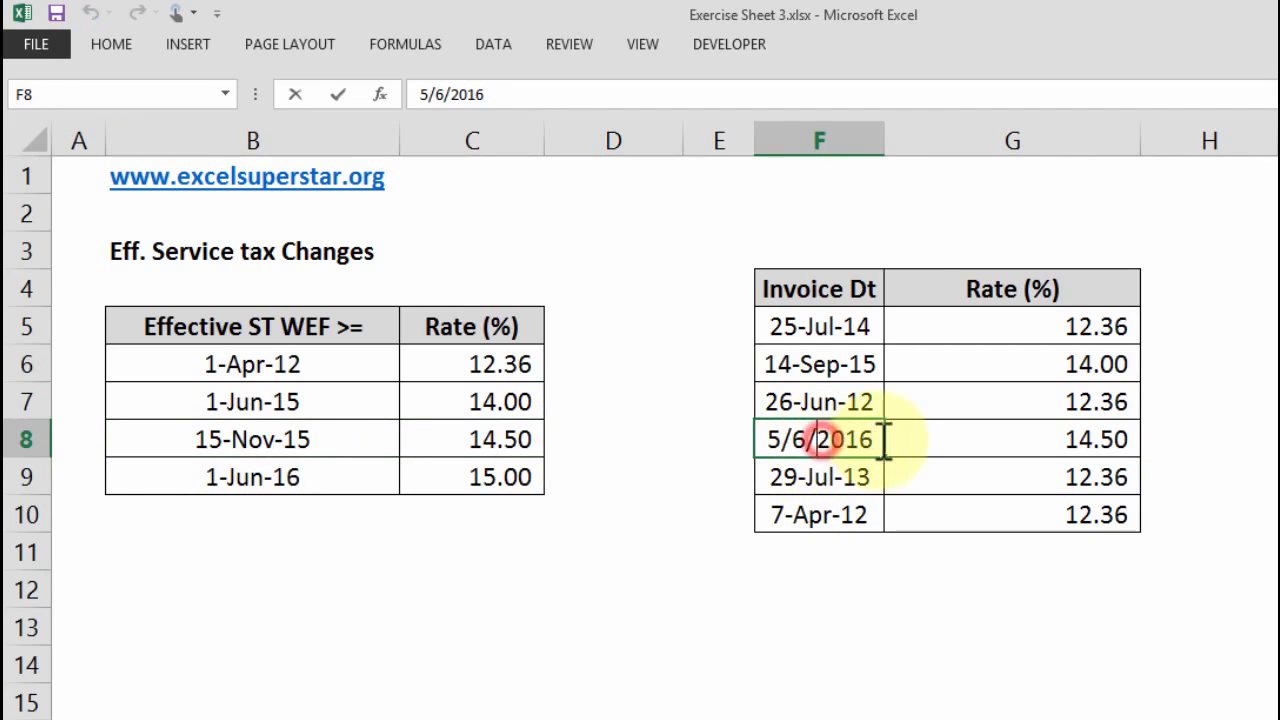
{"action": "left_click_drag", "start_coordinate": [783, 436], "coordinate": [757, 430]}
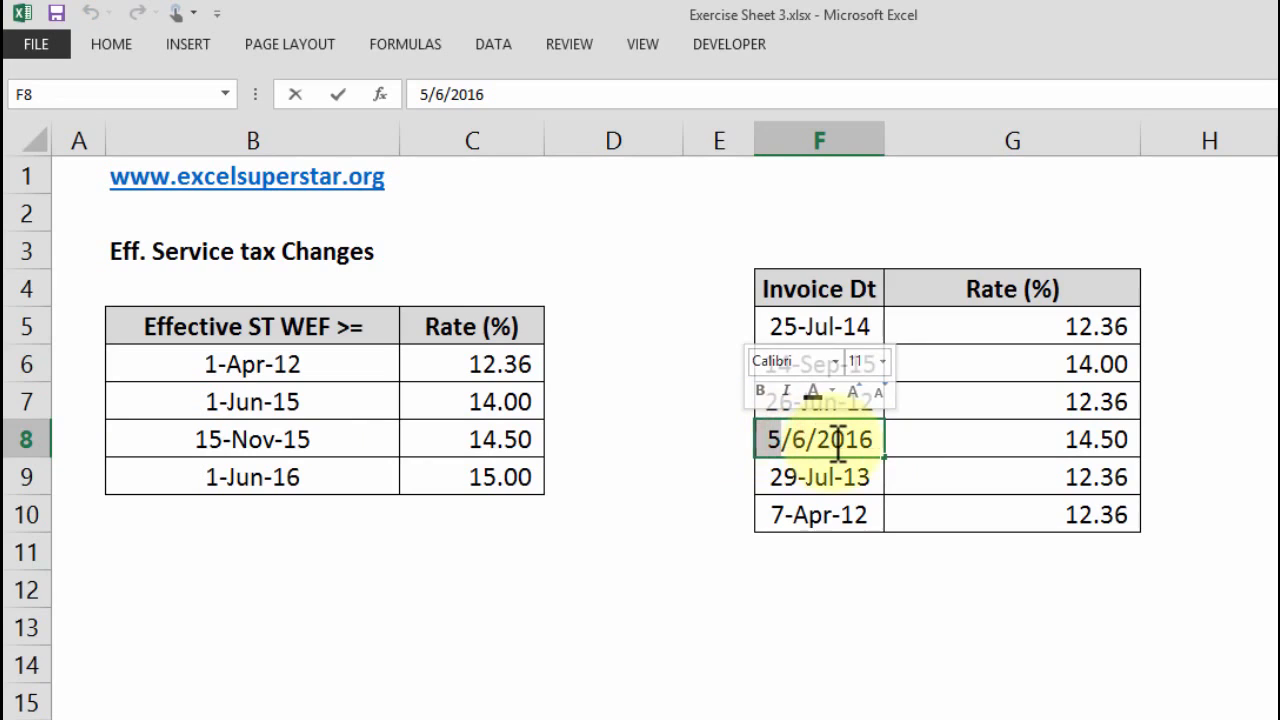
{"action": "type", "text": "9"}
{"action": "key", "text": "Return"}
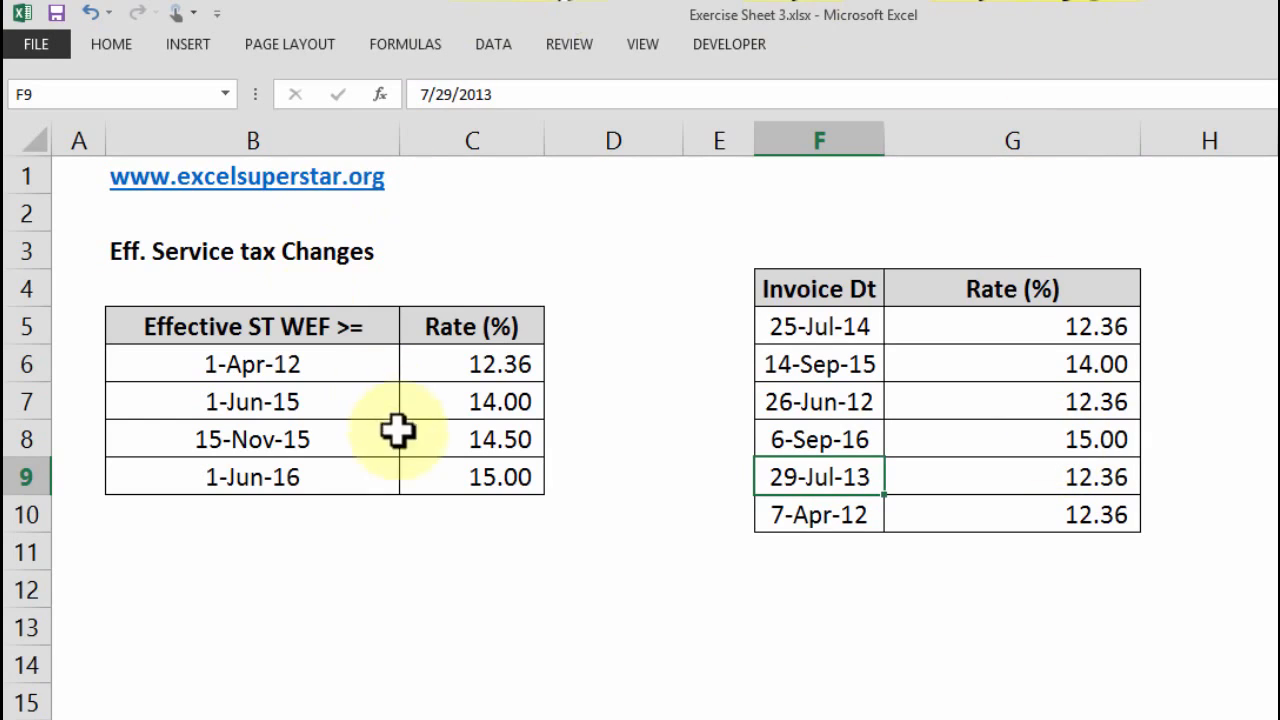
Extend the table range of the VLOOKUP formula in G5 down to row 12, making it $B$6:$C$12.
{"action": "left_click", "coordinate": [316, 485]}
{"action": "left_click_drag", "start_coordinate": [316, 485], "coordinate": [323, 622]}
{"action": "left_click_drag", "start_coordinate": [489, 486], "coordinate": [485, 592]}
{"action": "left_click", "coordinate": [903, 329]}
{"action": "double_click", "coordinate": [976, 326]}
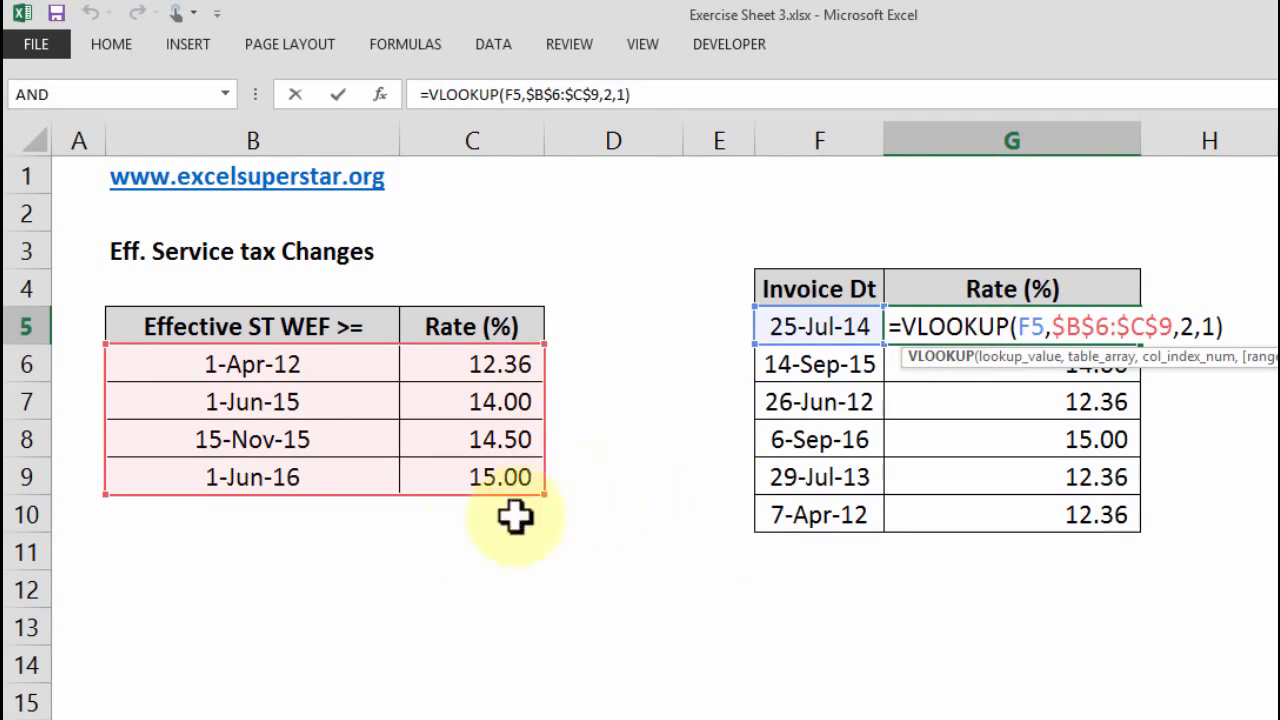
{"action": "left_click_drag", "start_coordinate": [543, 494], "coordinate": [543, 592]}
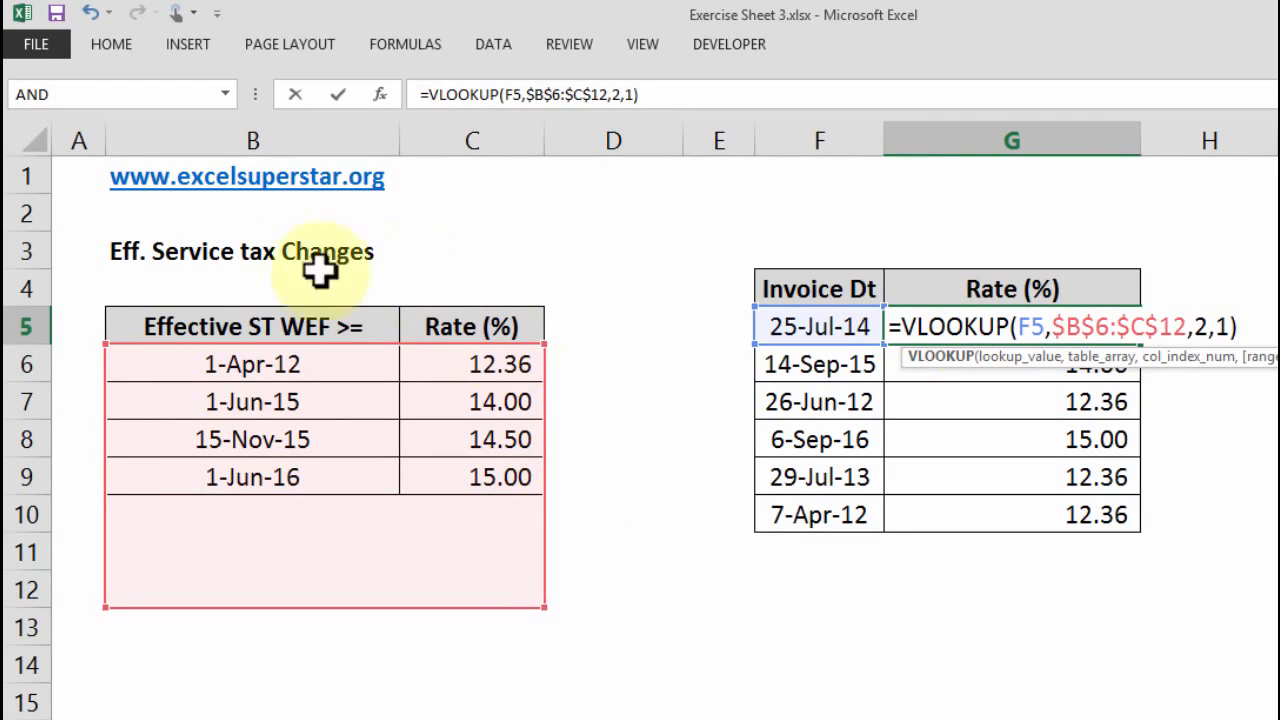